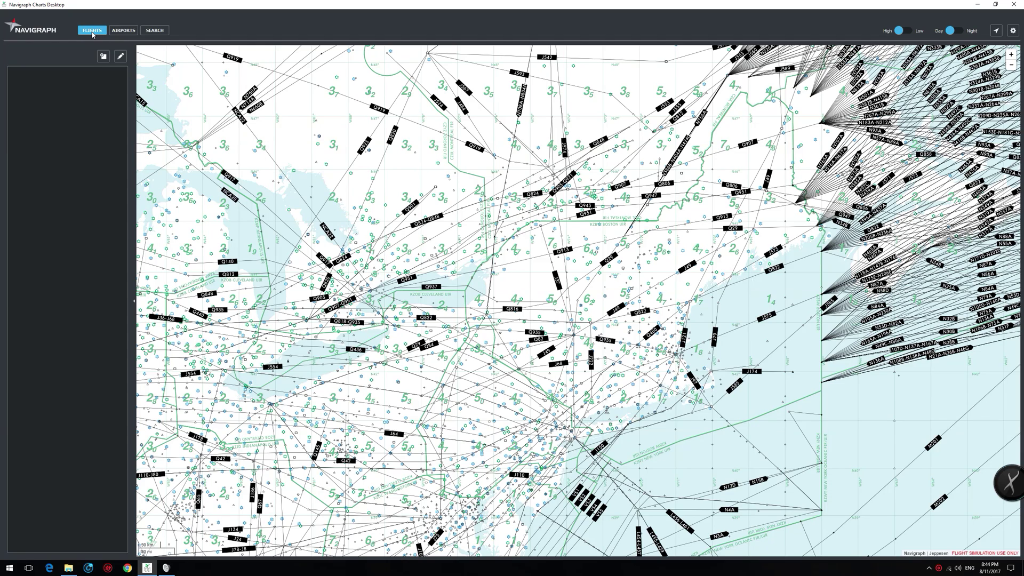
# Step: Browse the Airports and Search sections, check the category list, toggle Moving Maps and view Settings
pyautogui.click(123, 30)
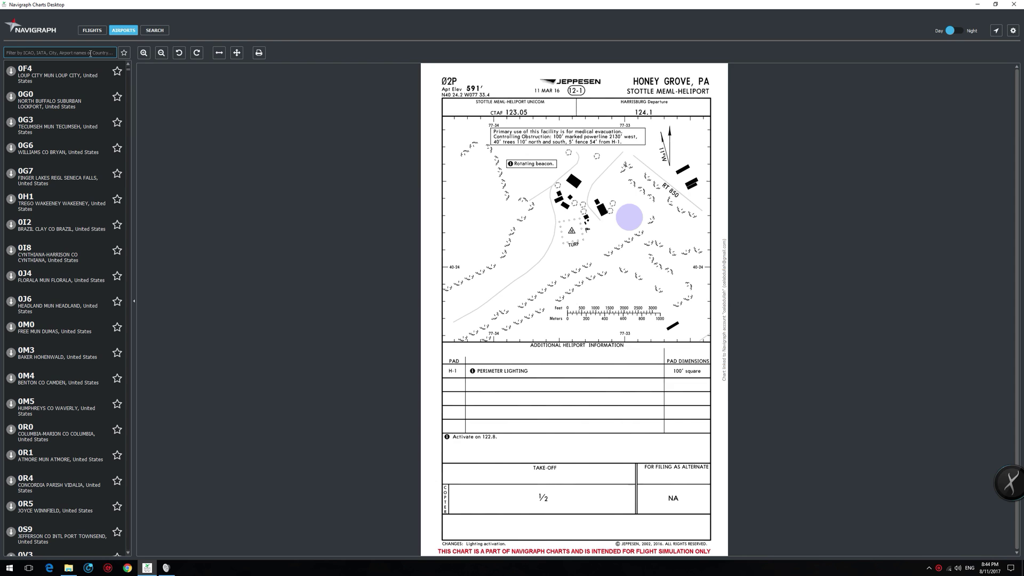
pyautogui.click(155, 30)
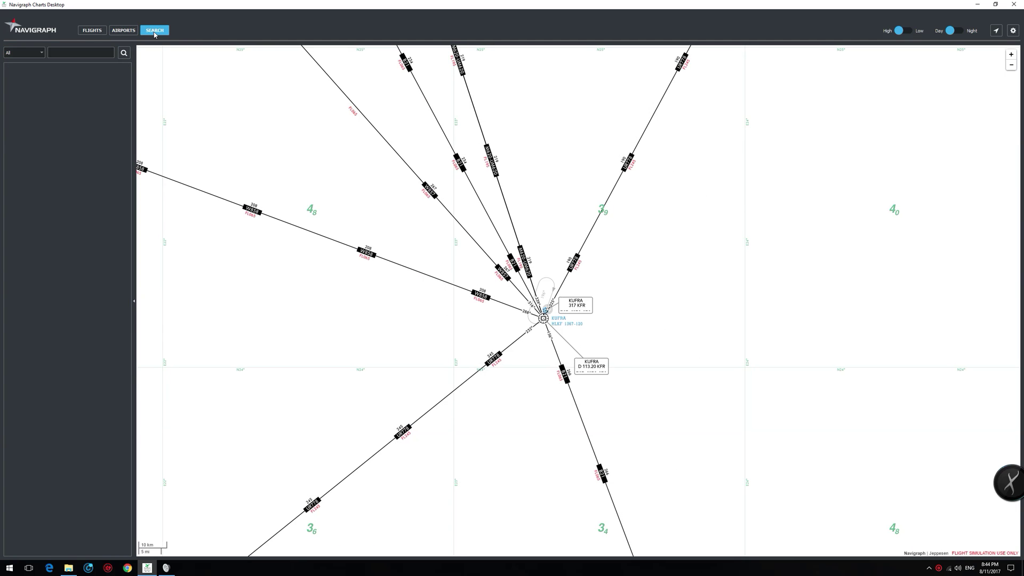
pyautogui.click(40, 54)
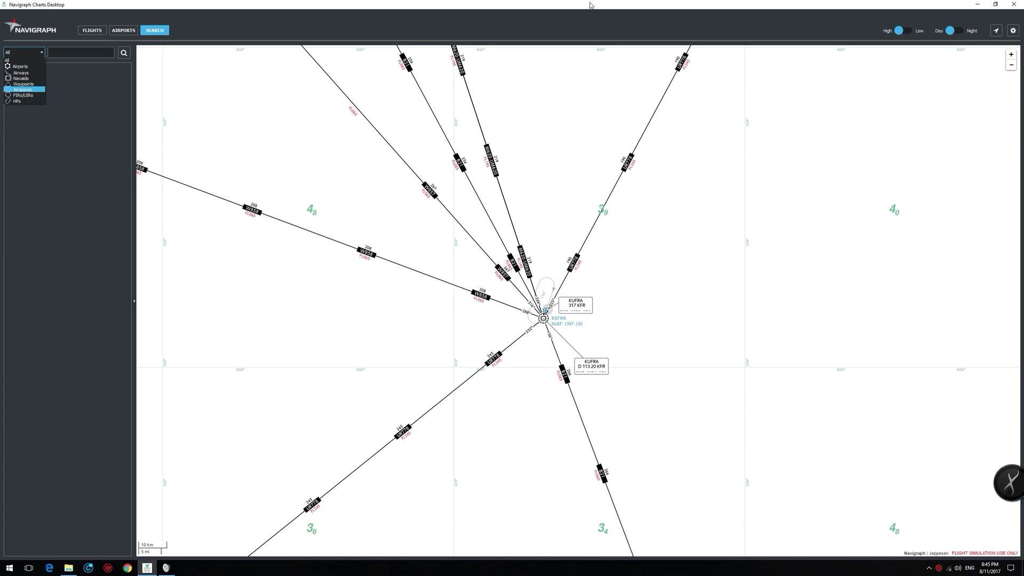
pyautogui.click(697, 21)
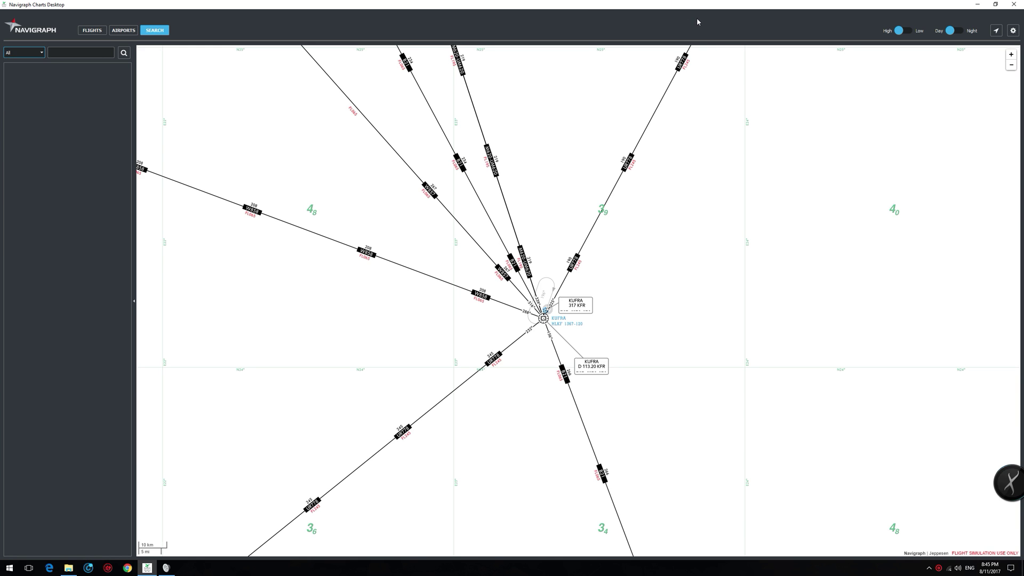
pyautogui.click(995, 30)
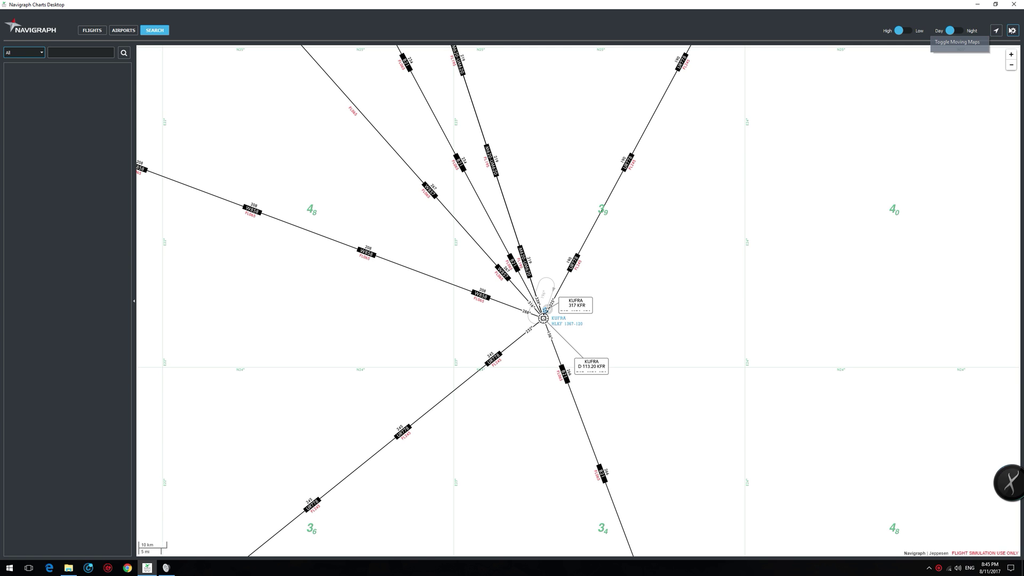
pyautogui.click(1012, 30)
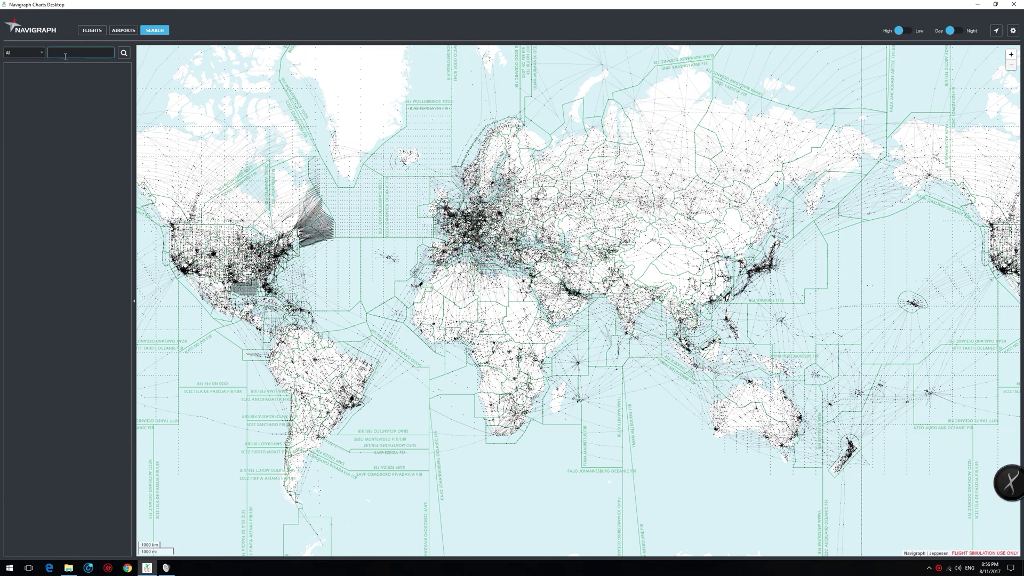
# Step: Search the Navaids category for 'kfr', returning the KUFRA and WAFRA navaids
pyautogui.click(41, 52)
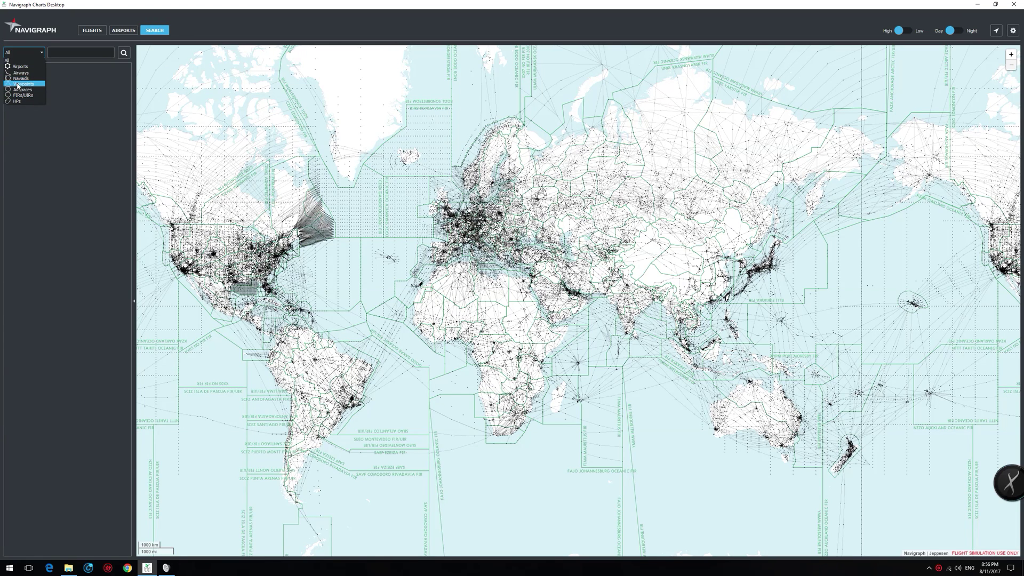
pyautogui.click(79, 52)
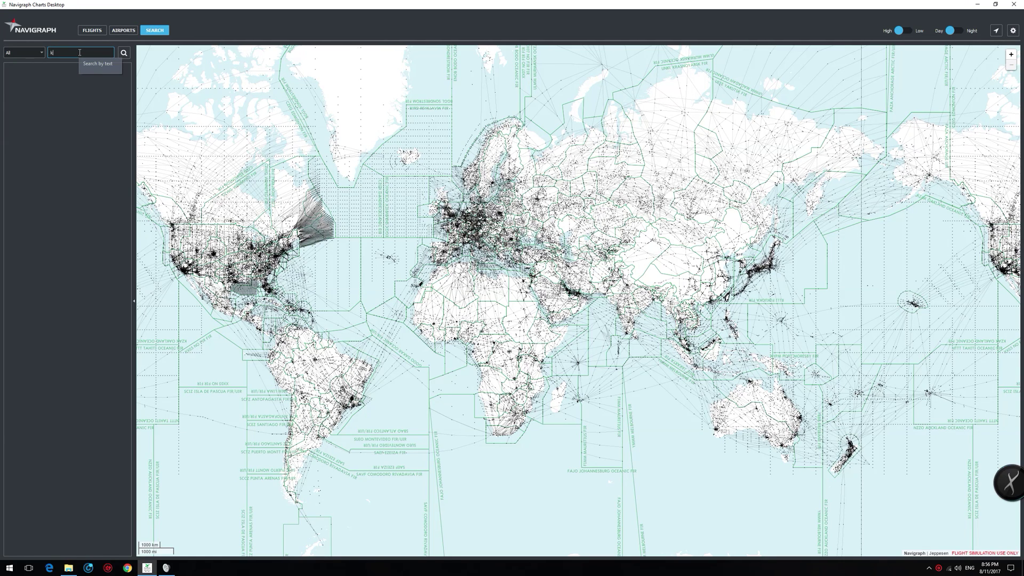
pyautogui.click(24, 53)
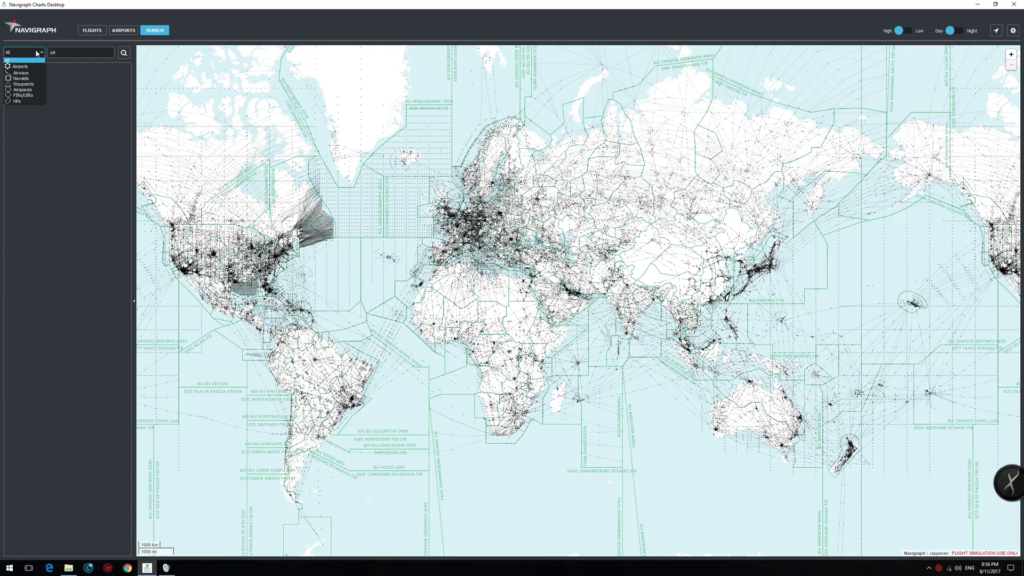
pyautogui.click(21, 73)
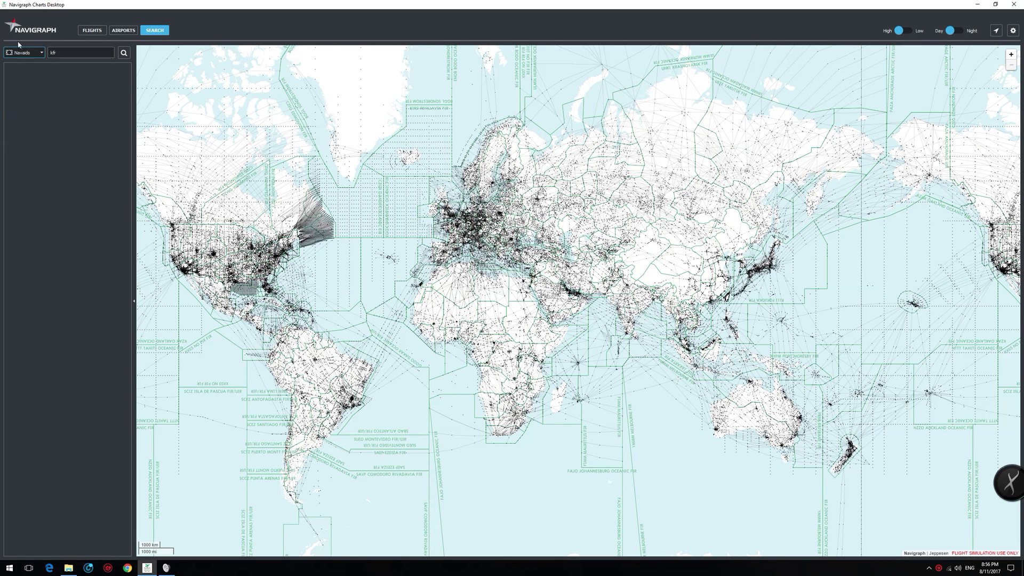
pyautogui.click(124, 52)
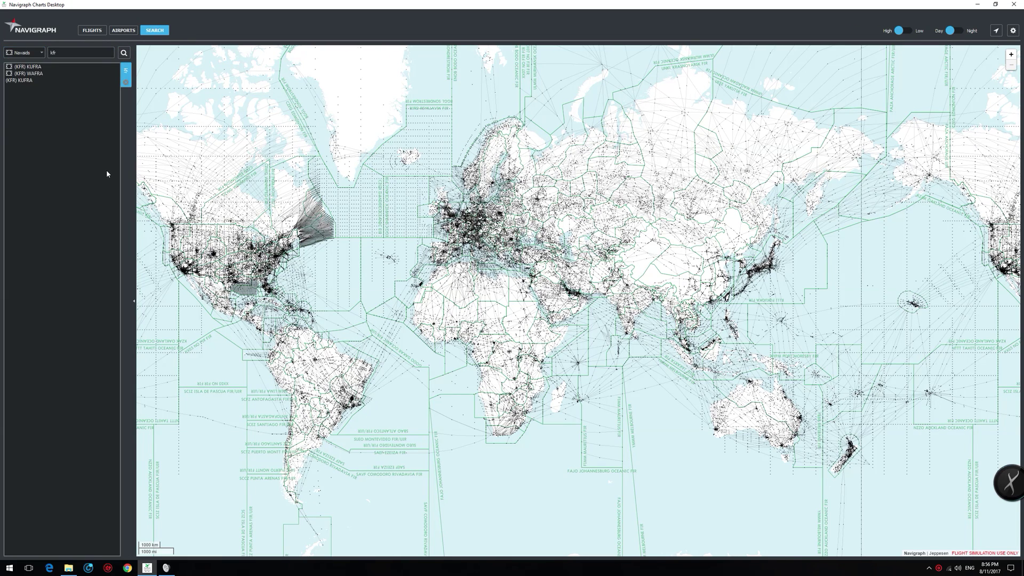
# Step: Show the (KFR) WAFRA 112 MHz VOR/DME details and zoom the map onto its marker
pyautogui.click(32, 75)
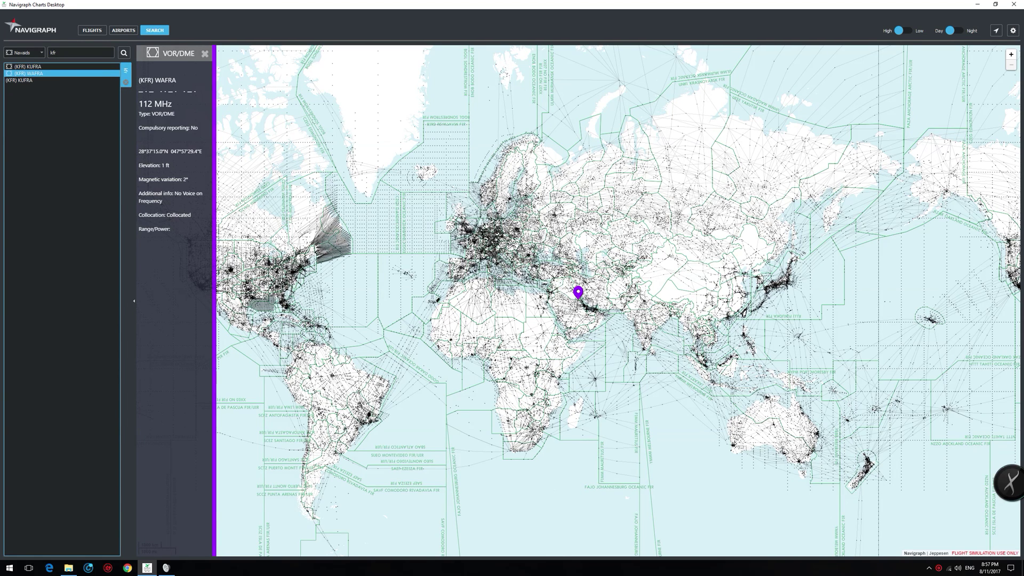
pyautogui.scroll(3, 587, 301)
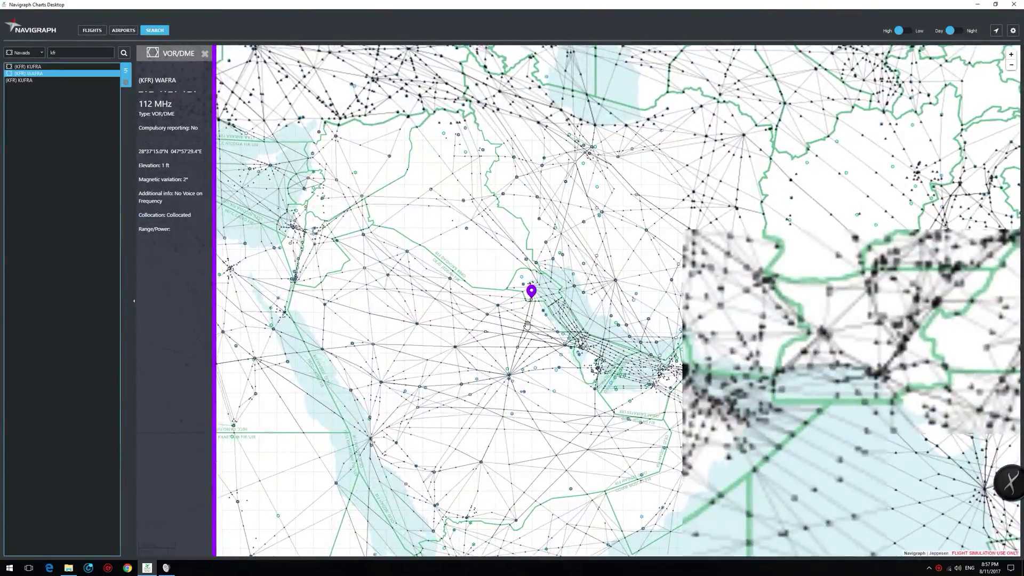
pyautogui.scroll(3, 595, 315)
pyautogui.moveTo(572, 221); pyautogui.dragTo(595, 379)
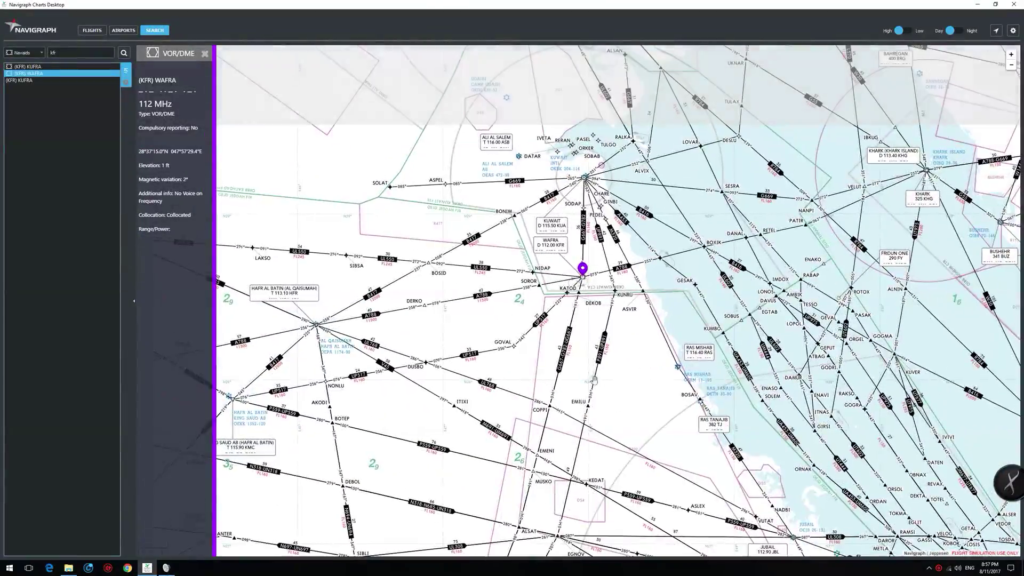
pyautogui.scroll(4, 581, 288)
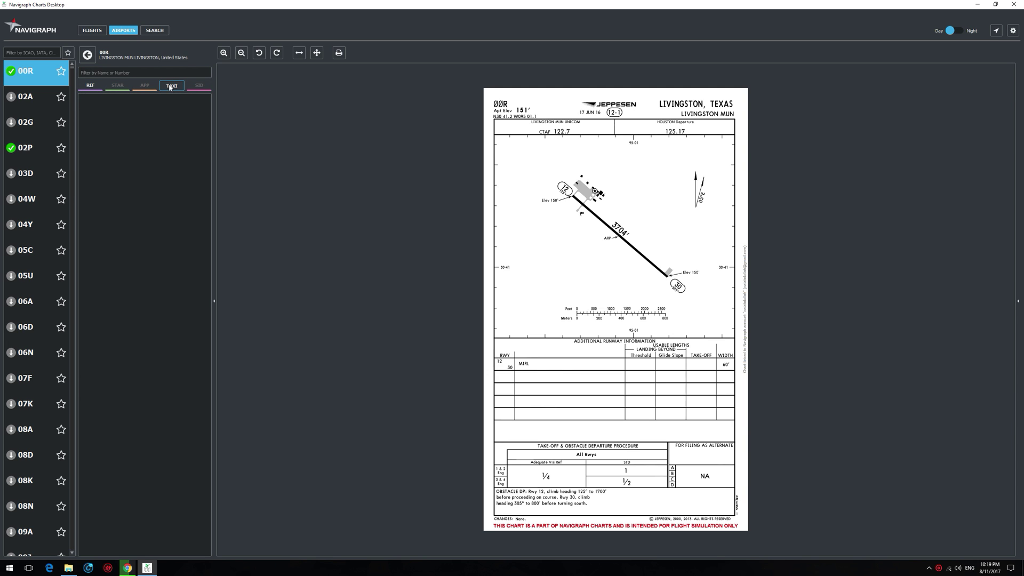
# Step: Look up KSFO and view its BDEGA 2 RNAV and BIG SUR 3 arrival charts
pyautogui.click(25, 52)
pyautogui.write('ksfo')
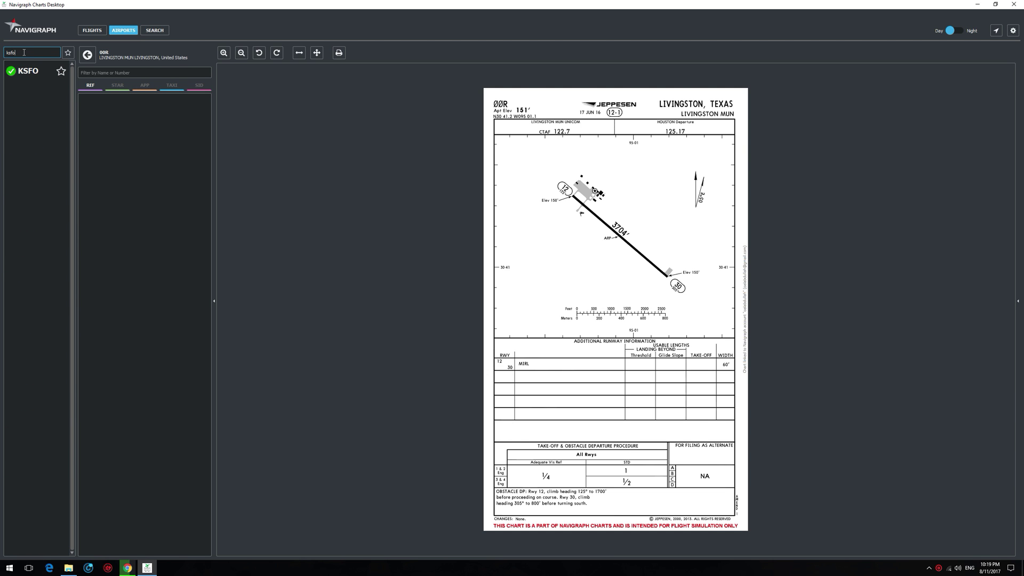
pyautogui.click(27, 71)
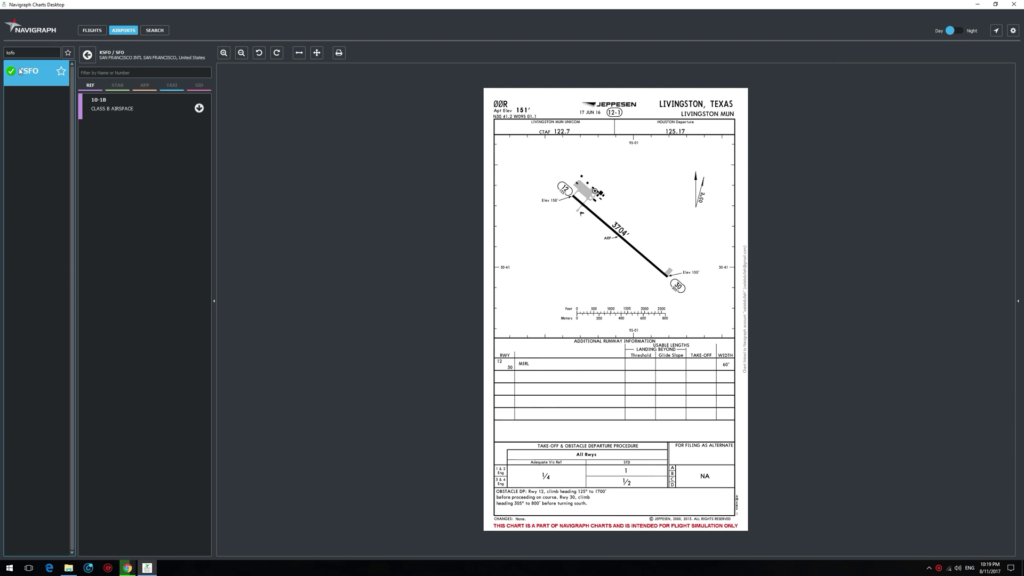
pyautogui.click(117, 89)
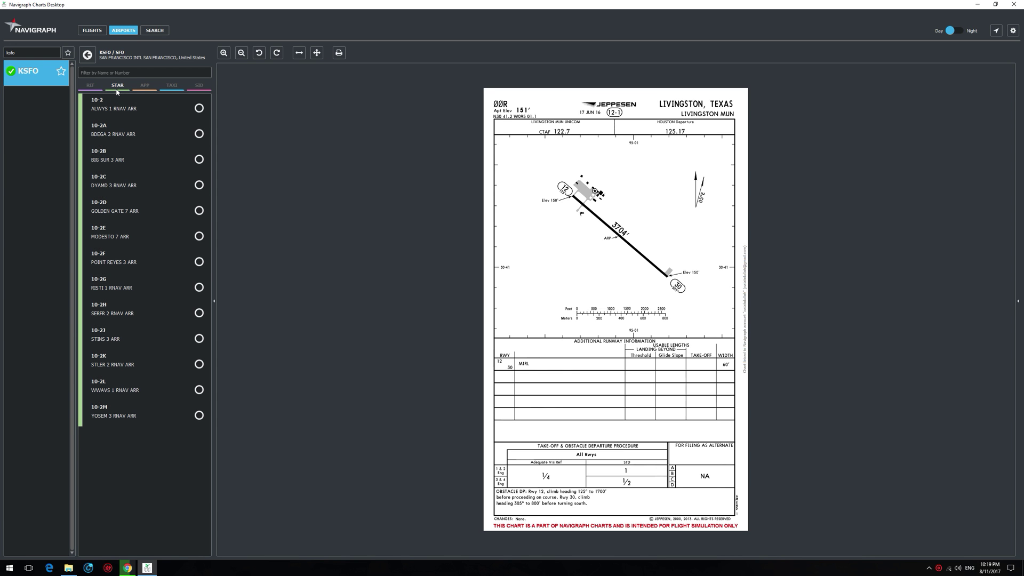
pyautogui.click(119, 130)
pyautogui.click(118, 157)
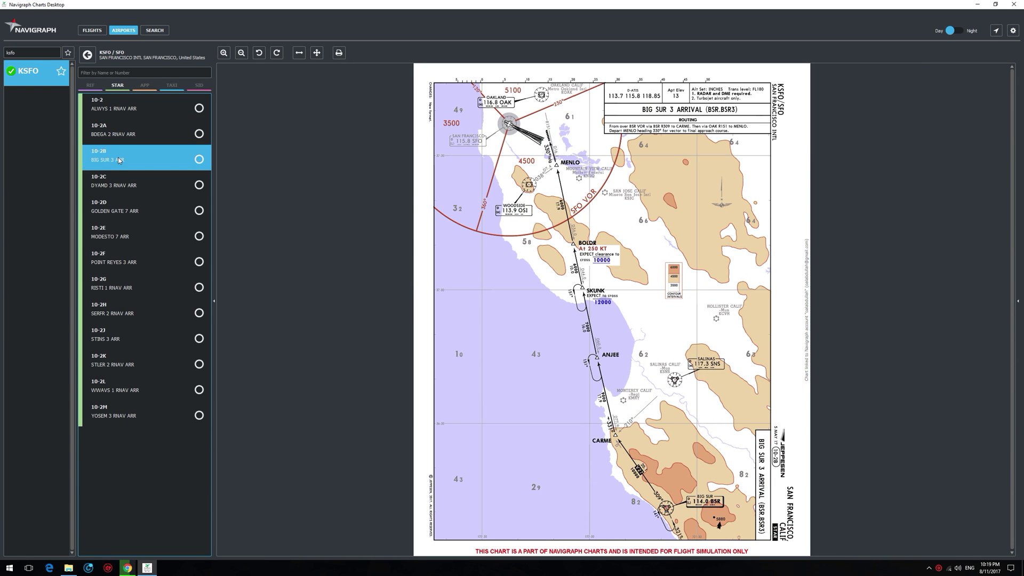
# Step: View the KSFO ILS or LOC Rwy 19L approach, 10-9A info chart and 10-9 airport diagram
pyautogui.click(144, 86)
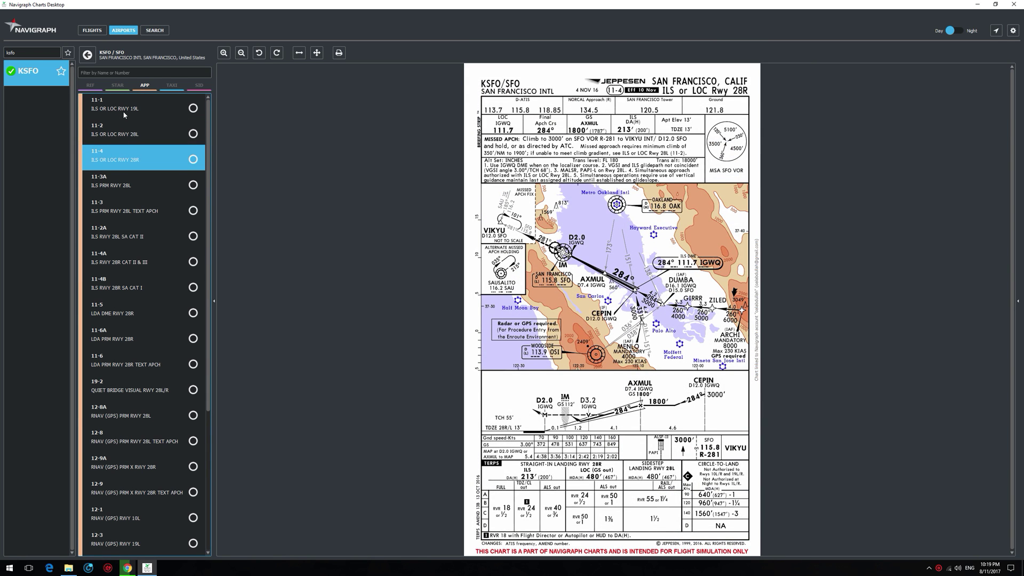
pyautogui.click(124, 111)
pyautogui.click(171, 85)
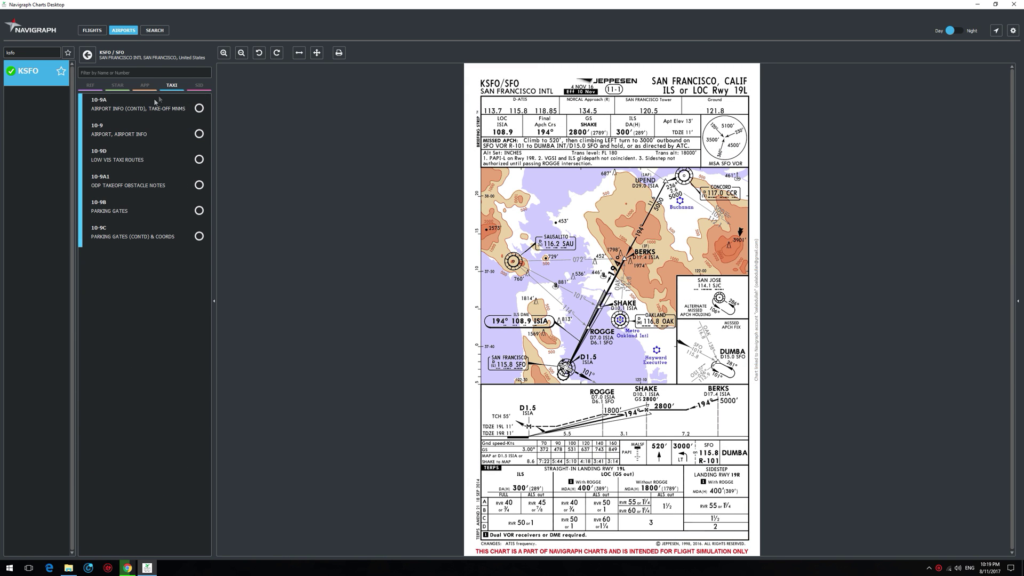
pyautogui.click(140, 107)
pyautogui.click(136, 133)
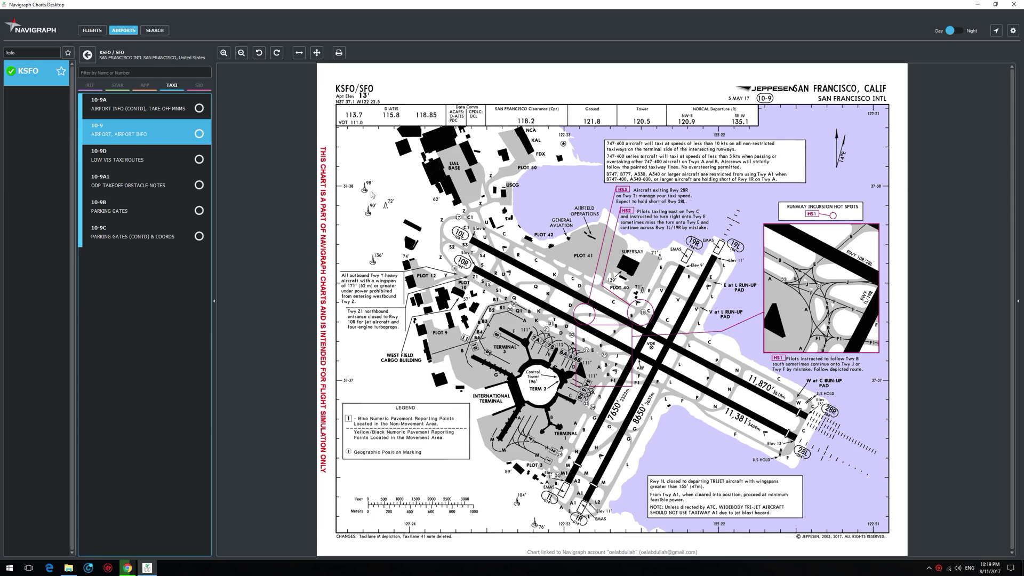
# Step: View KSFO departures AFIVA 1, CIITY 3, GAP 7 and GNNRR 2, then go to Flights
pyautogui.click(195, 86)
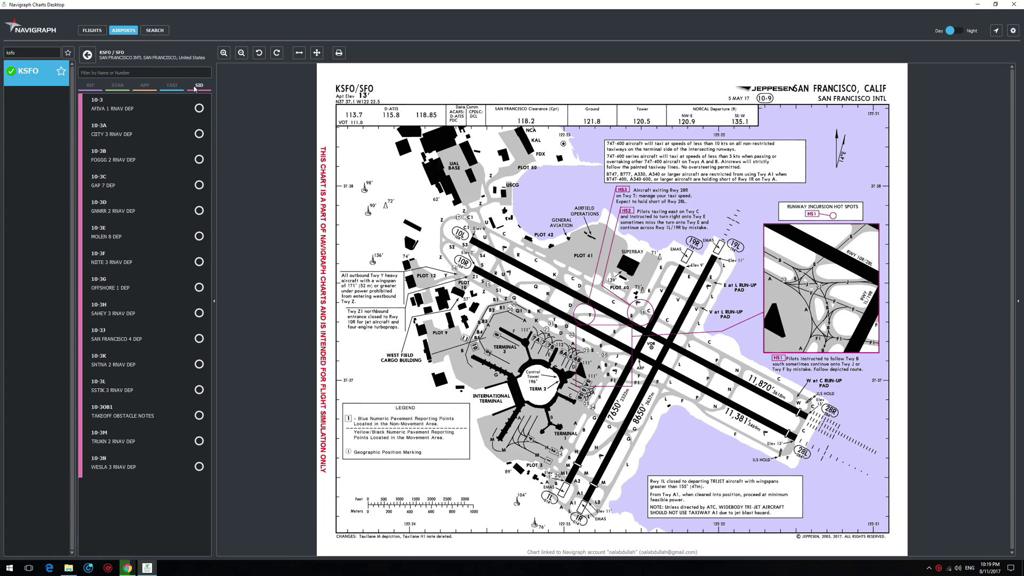
pyautogui.click(130, 111)
pyautogui.click(125, 137)
pyautogui.click(123, 184)
pyautogui.click(120, 210)
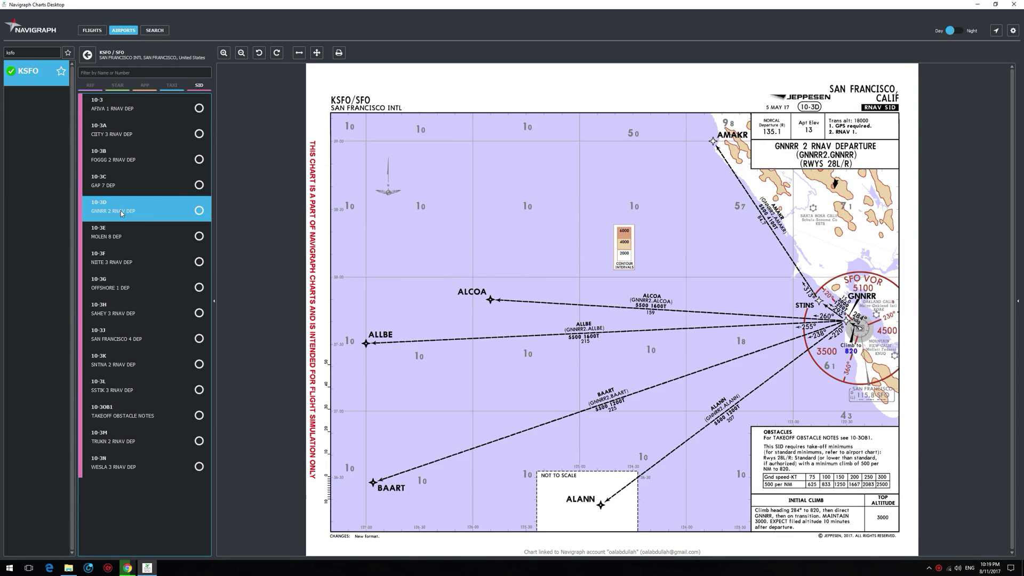
pyautogui.click(86, 30)
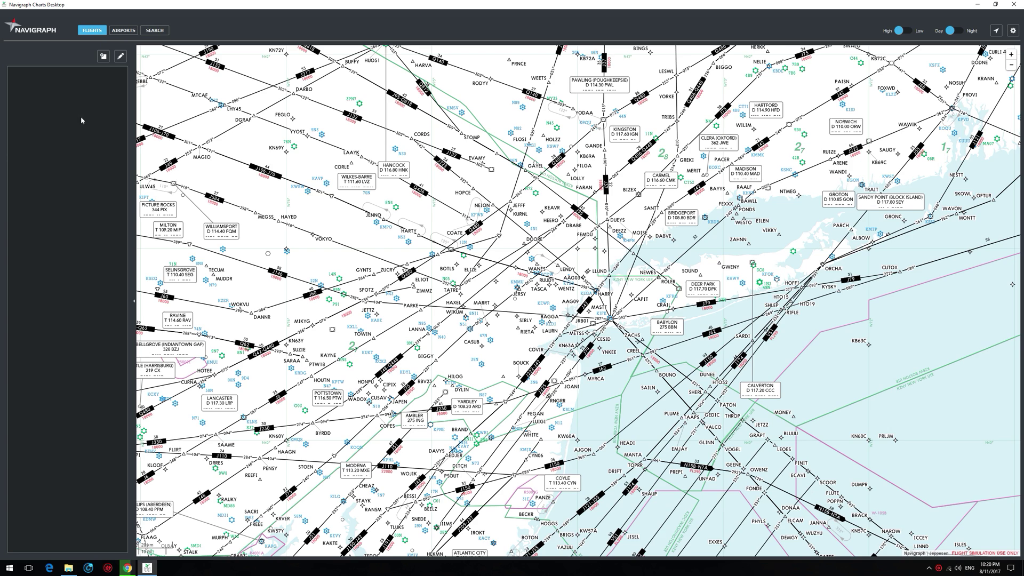
# Step: Add a new flight and name it 'Test Flight'
pyautogui.click(106, 57)
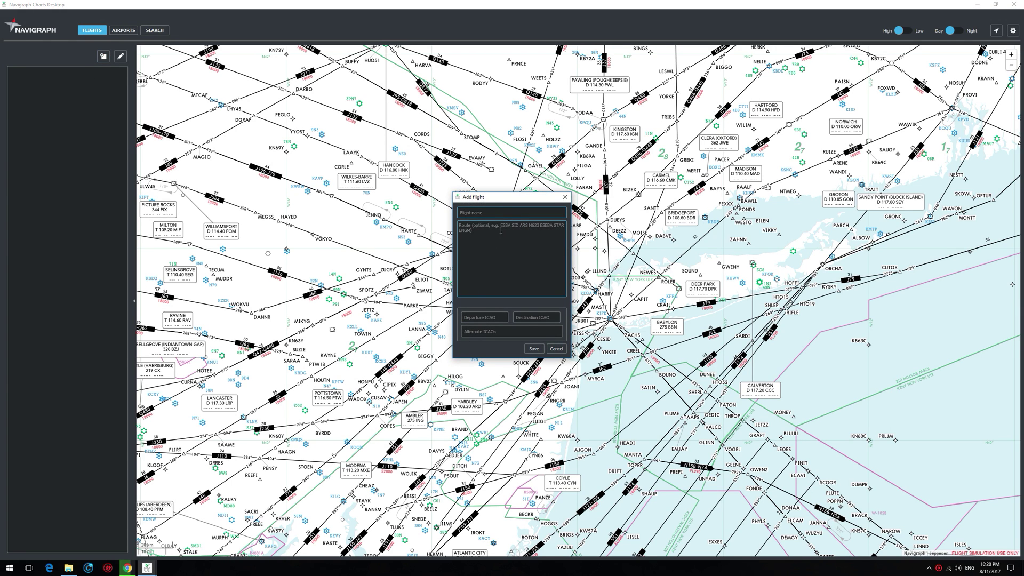
pyautogui.write('Test Flight')
# Step: Copy the RouteFinder route EDDL SID COL T150 ROLIS STAR EDDF and return to Navigraph
pyautogui.moveTo(128, 567)
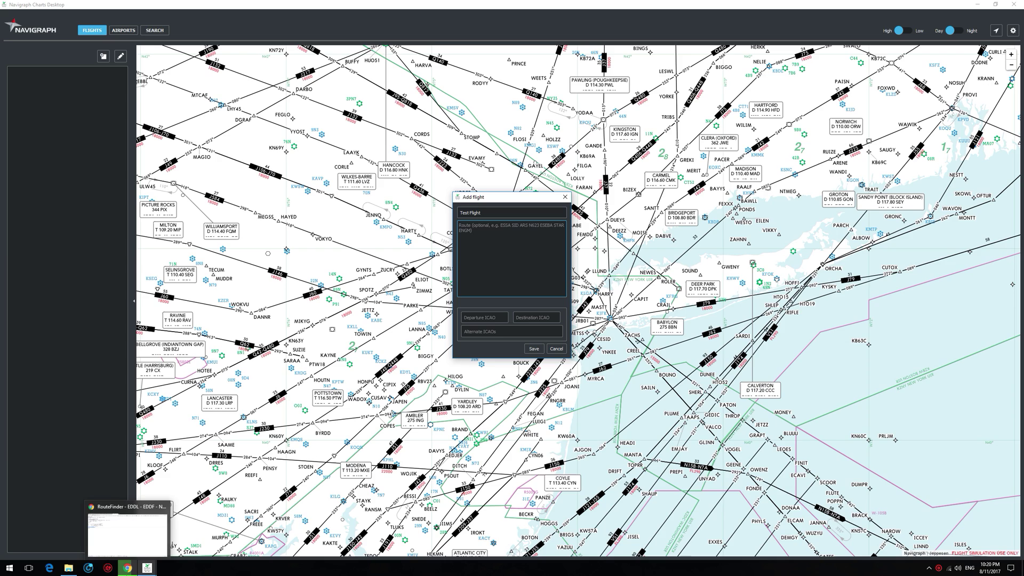
pyautogui.click(128, 527)
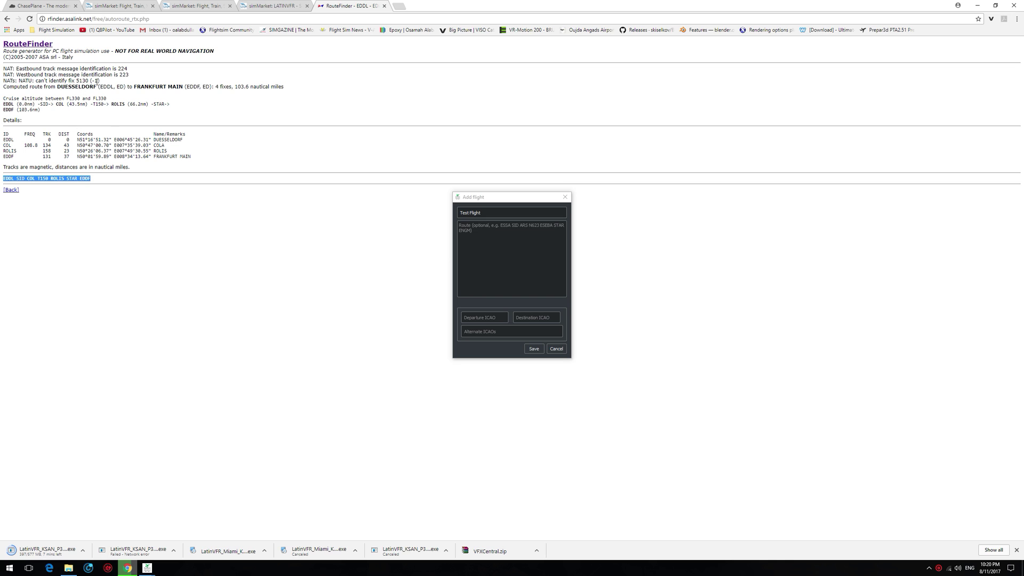
pyautogui.rightClick(84, 179)
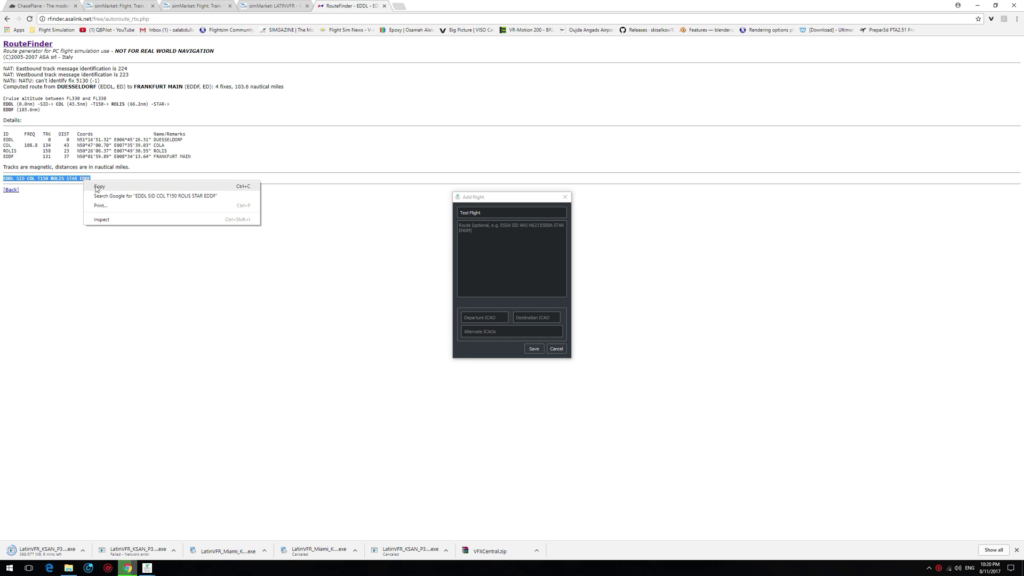
pyautogui.click(98, 187)
pyautogui.click(150, 568)
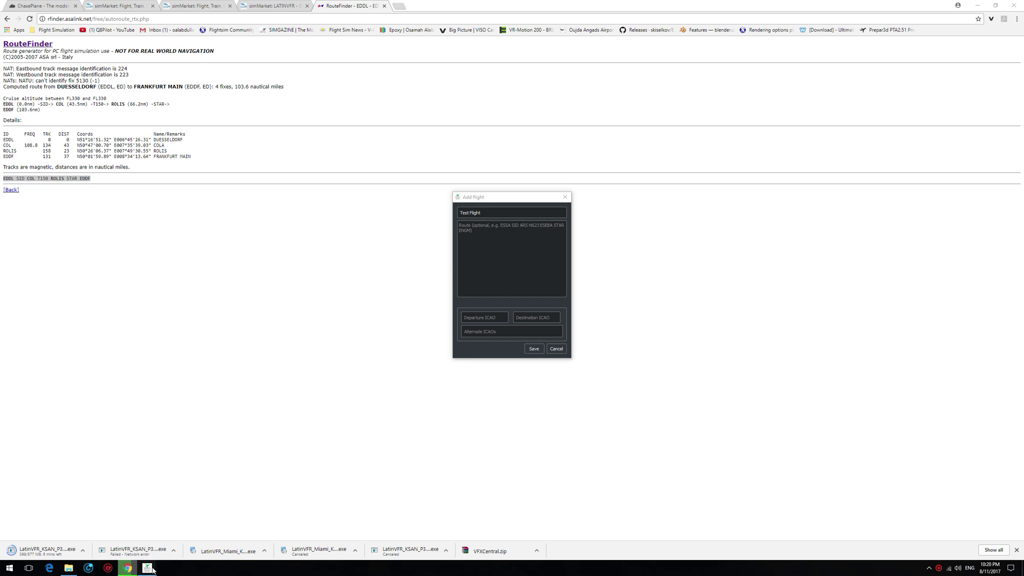
pyautogui.click(147, 544)
# Step: Paste the copied EDDL–EDDF route into the flight's Route field and let it verify
pyautogui.click(486, 233)
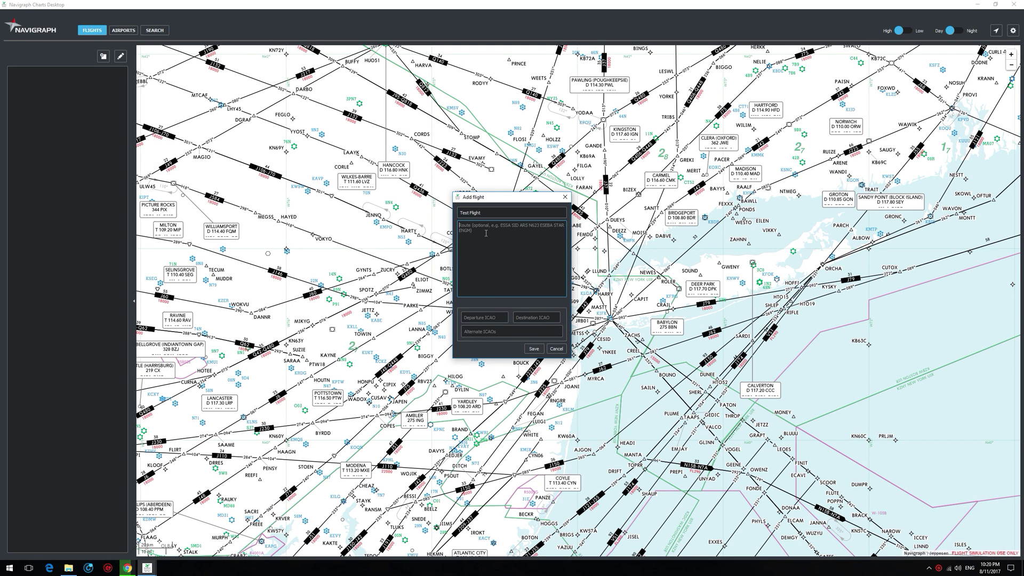
pyautogui.rightClick(486, 233)
pyautogui.click(533, 282)
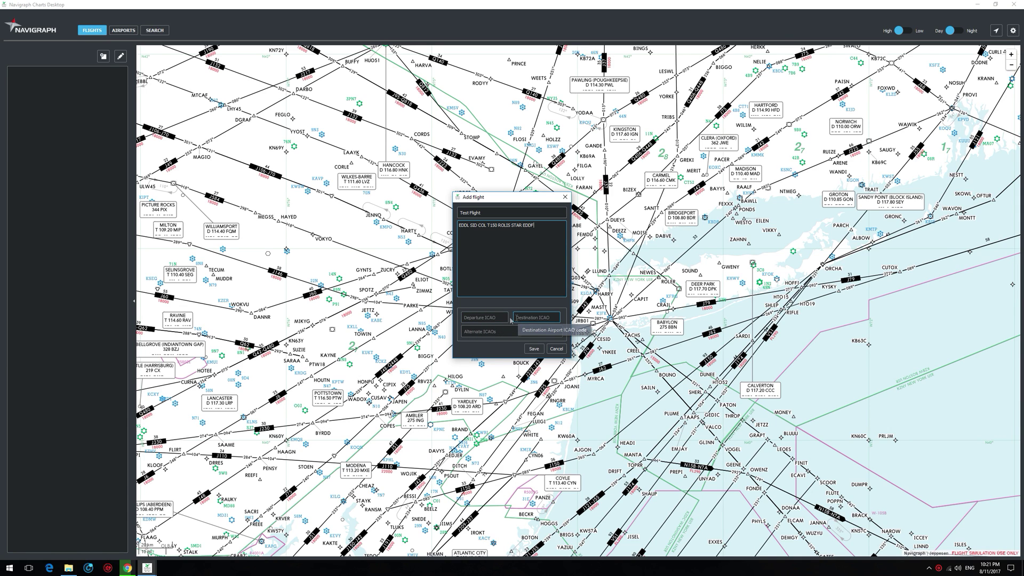
pyautogui.click(479, 317)
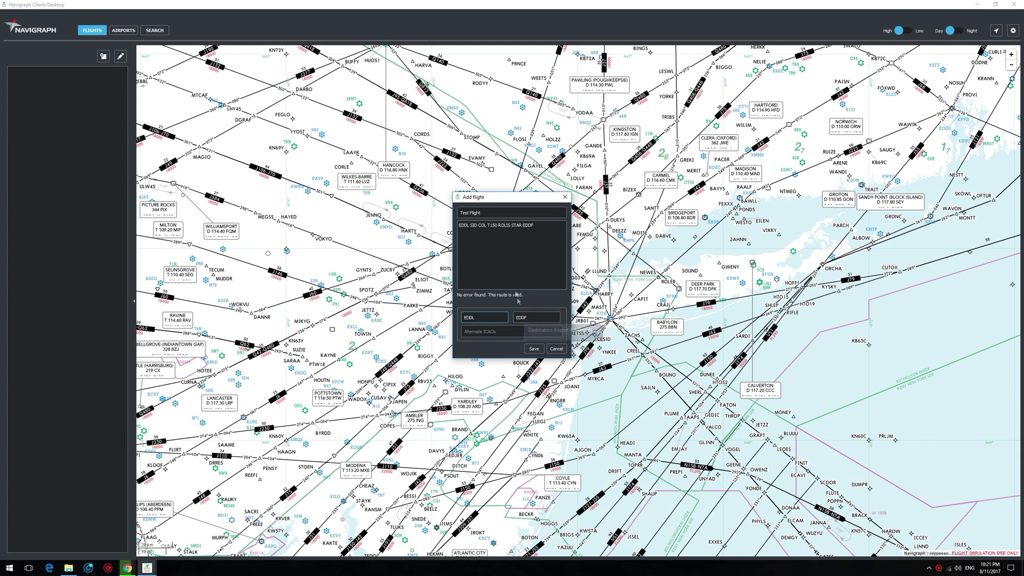
# Step: Enter EDDK as the alternate airport and save Test Flight
pyautogui.click(486, 332)
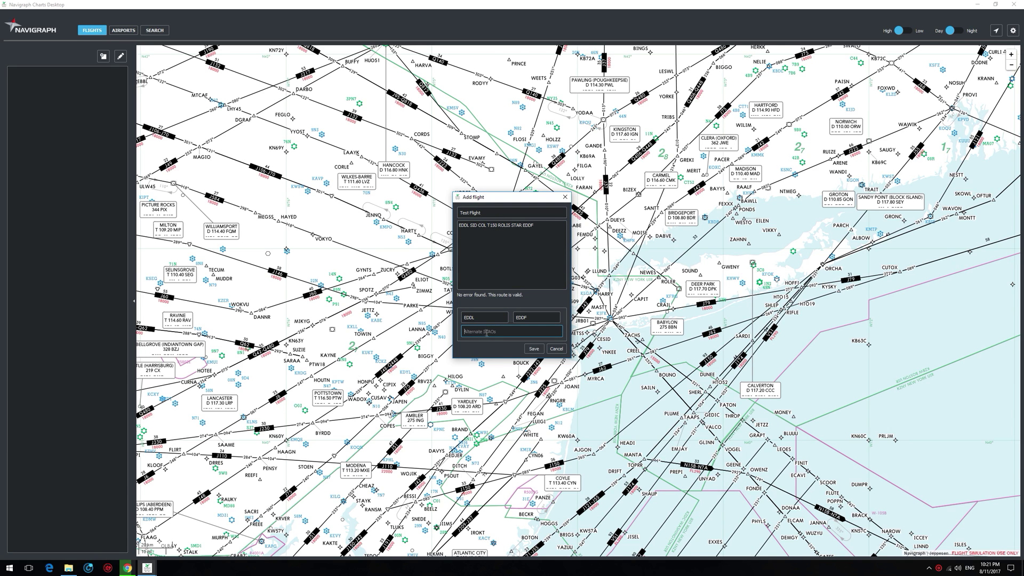
pyautogui.write('EDDK')
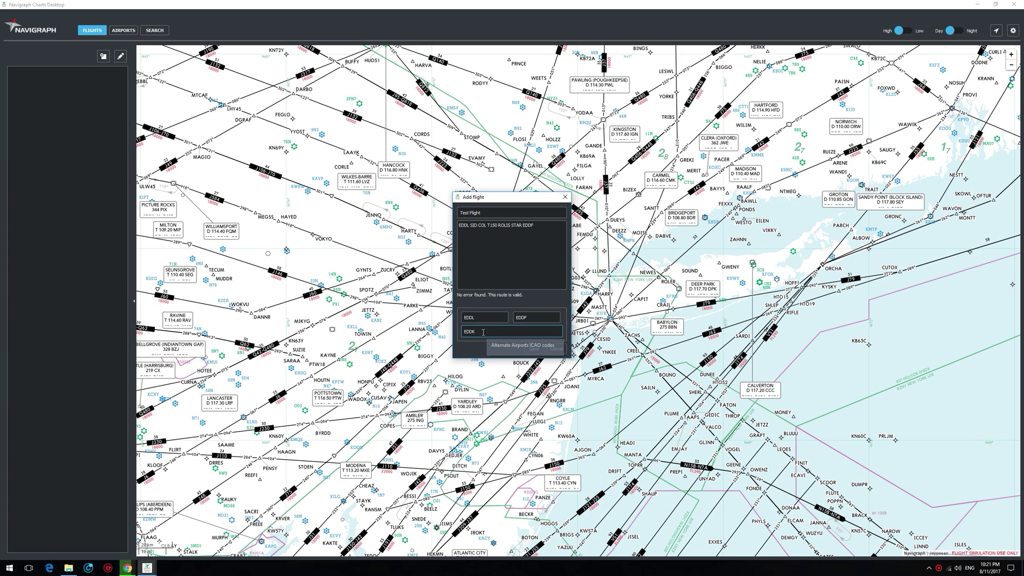
pyautogui.click(534, 350)
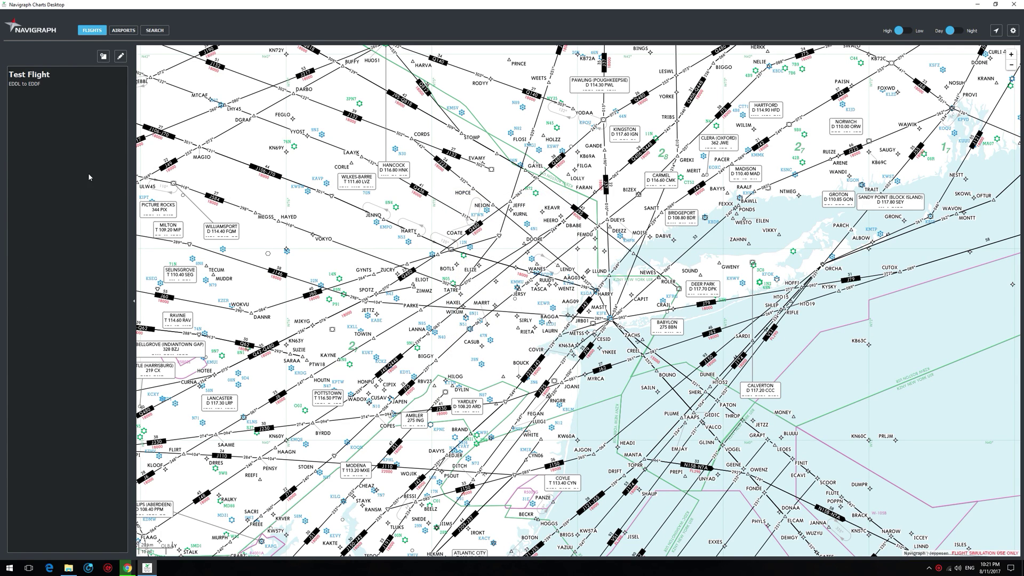
# Step: Open Test Flight to plot its Düsseldorf–COL–T150–ROLIS–Frankfurt route on the map
pyautogui.click(21, 76)
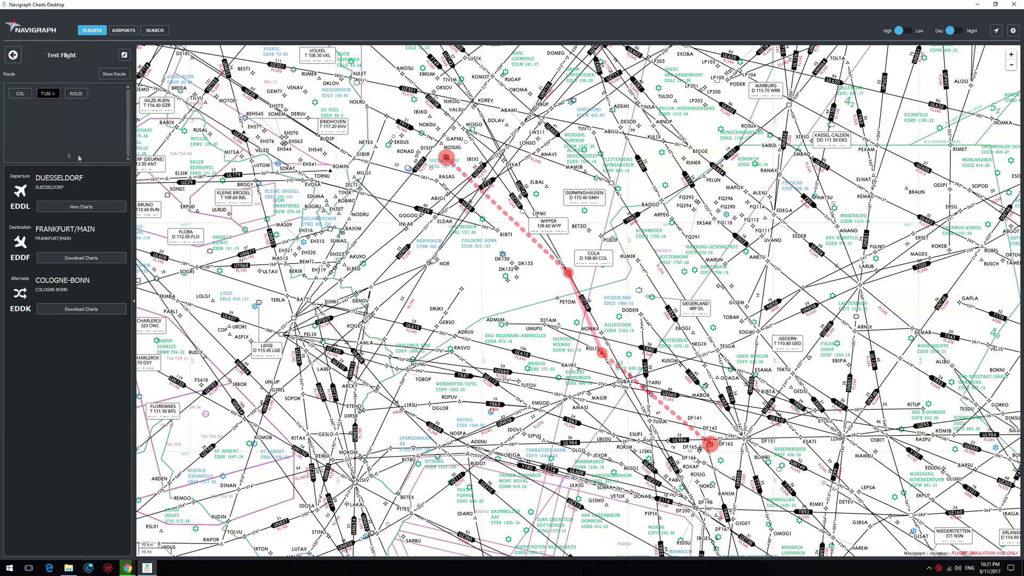
# Step: Inspect the T150 leg, the COLA VOR and then waypoint ROLIS along the route
pyautogui.click(53, 95)
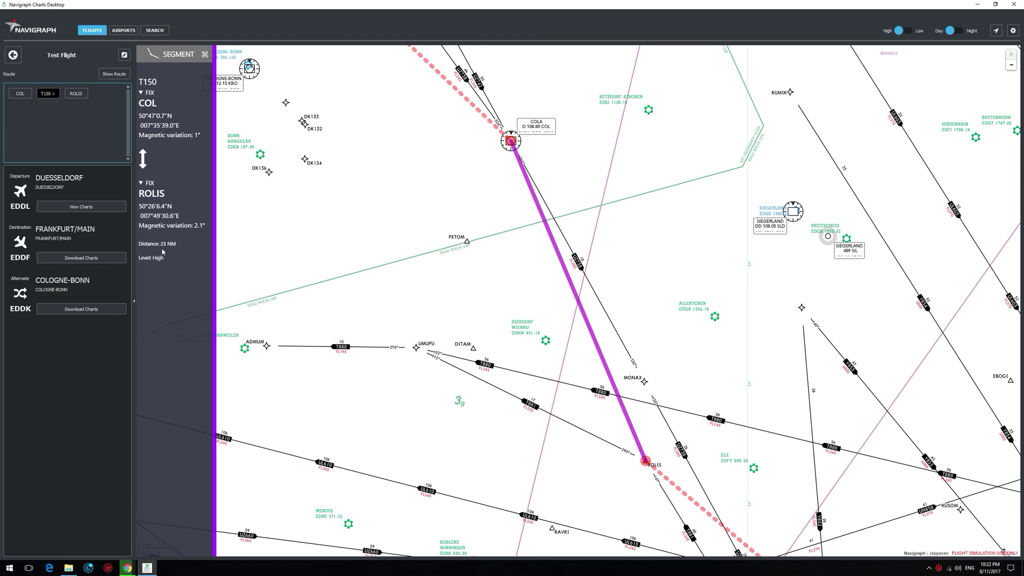
pyautogui.click(20, 97)
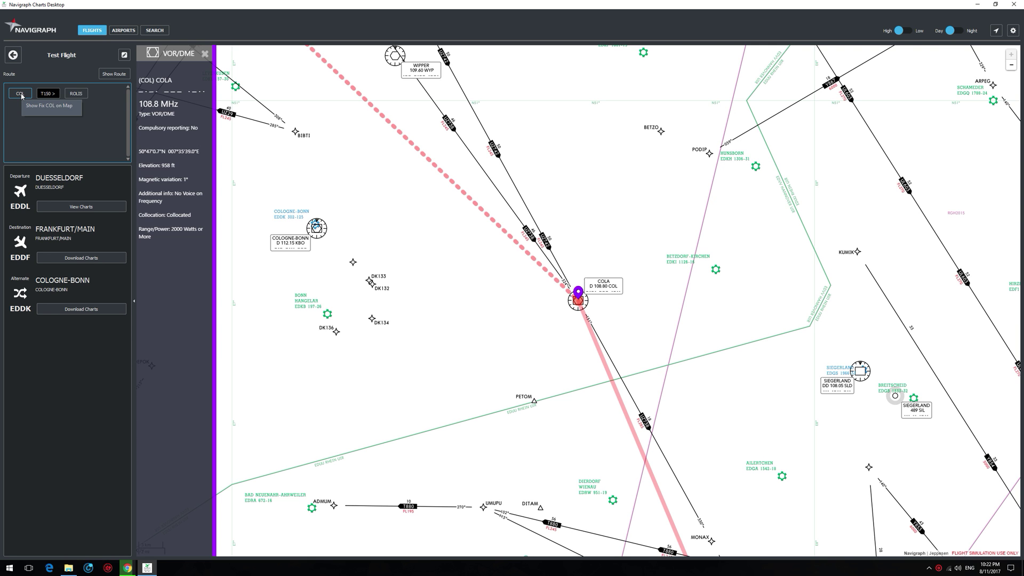
pyautogui.click(77, 94)
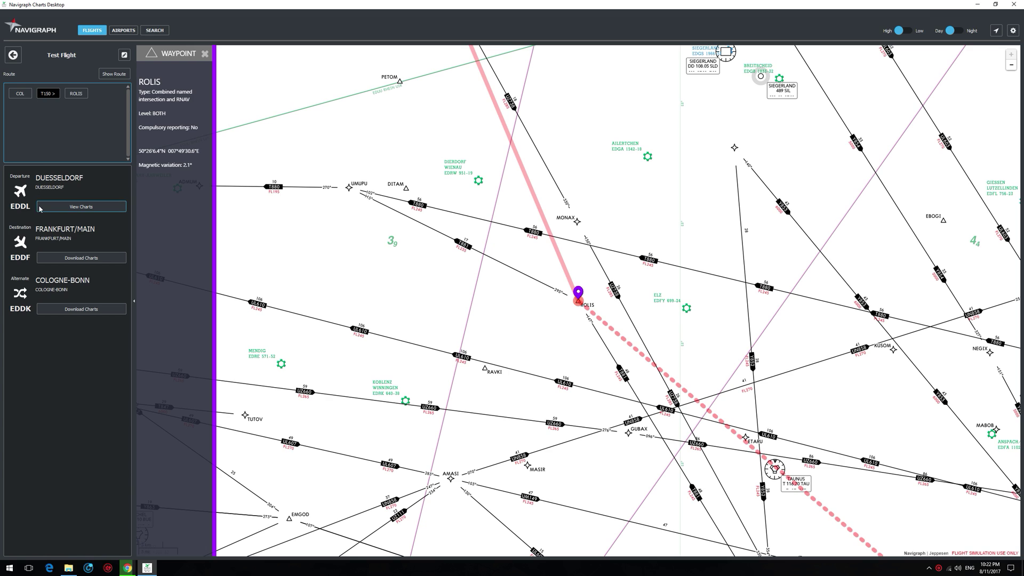
pyautogui.click(81, 207)
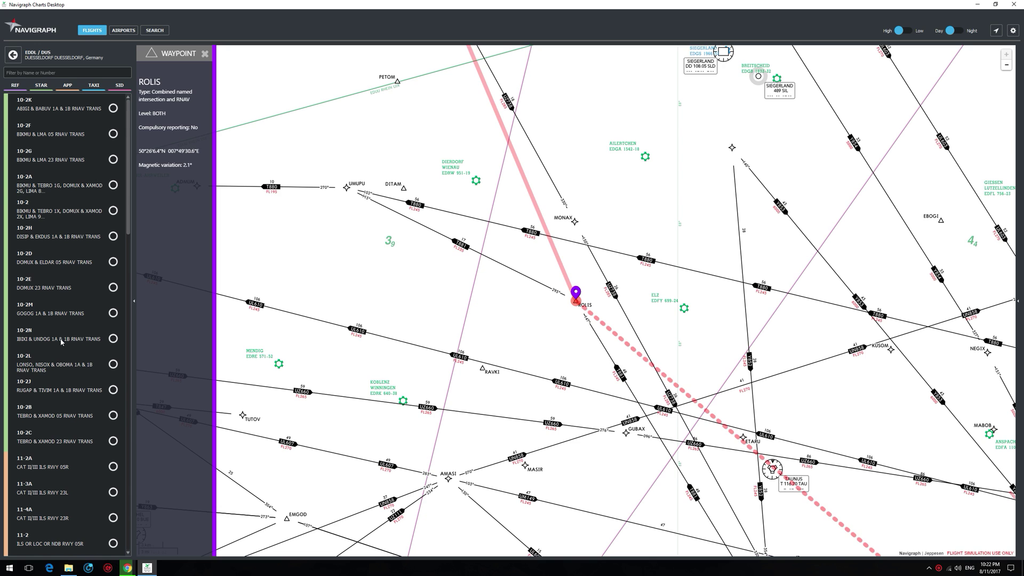
pyautogui.click(39, 86)
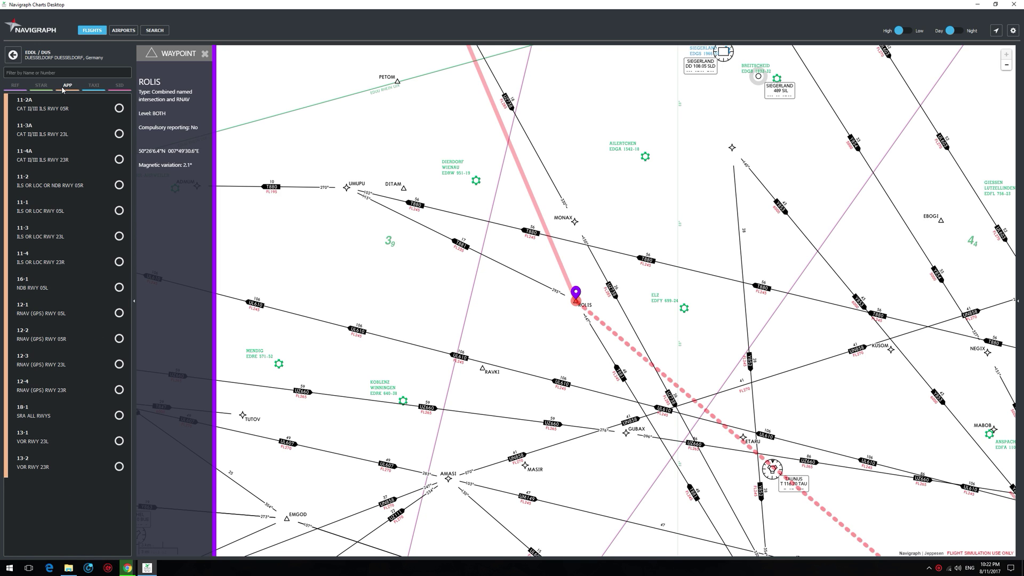
pyautogui.click(88, 88)
pyautogui.click(121, 87)
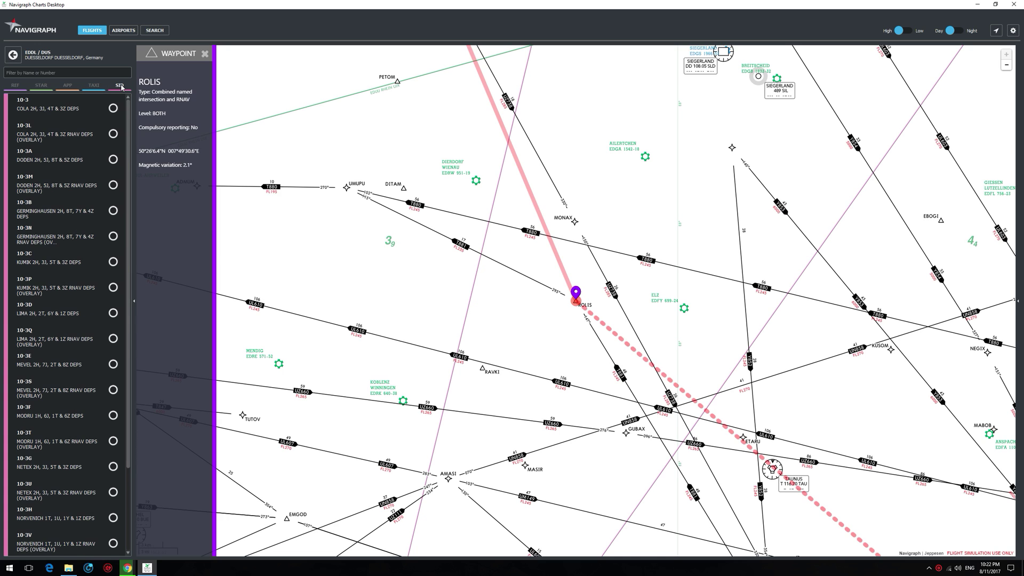
pyautogui.click(43, 88)
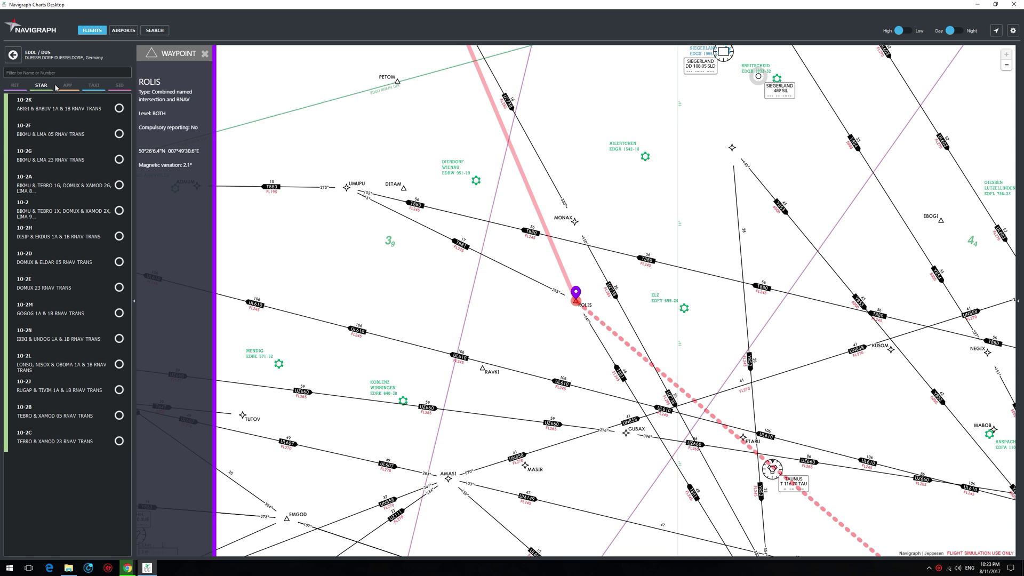
pyautogui.click(119, 86)
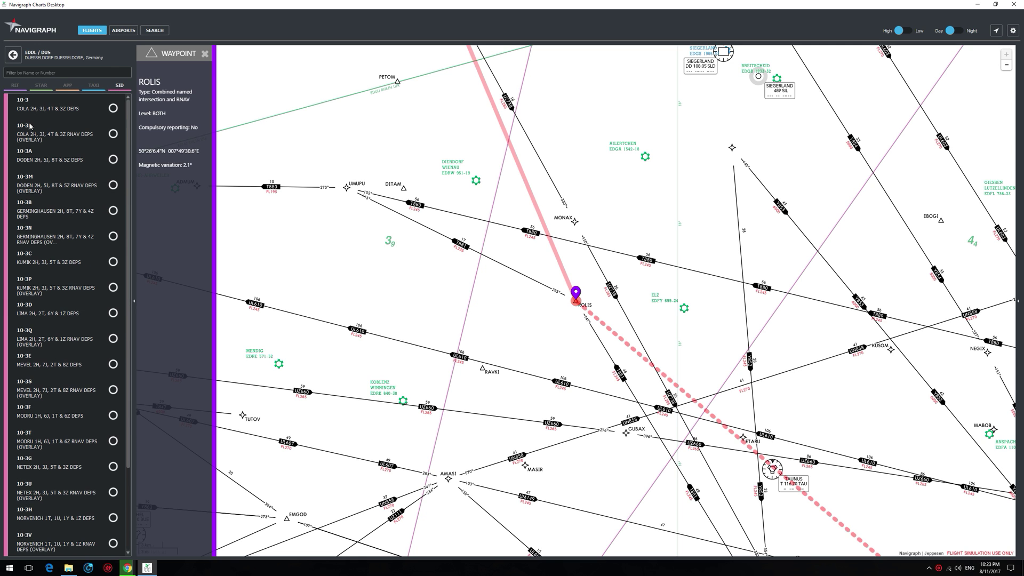
pyautogui.click(30, 134)
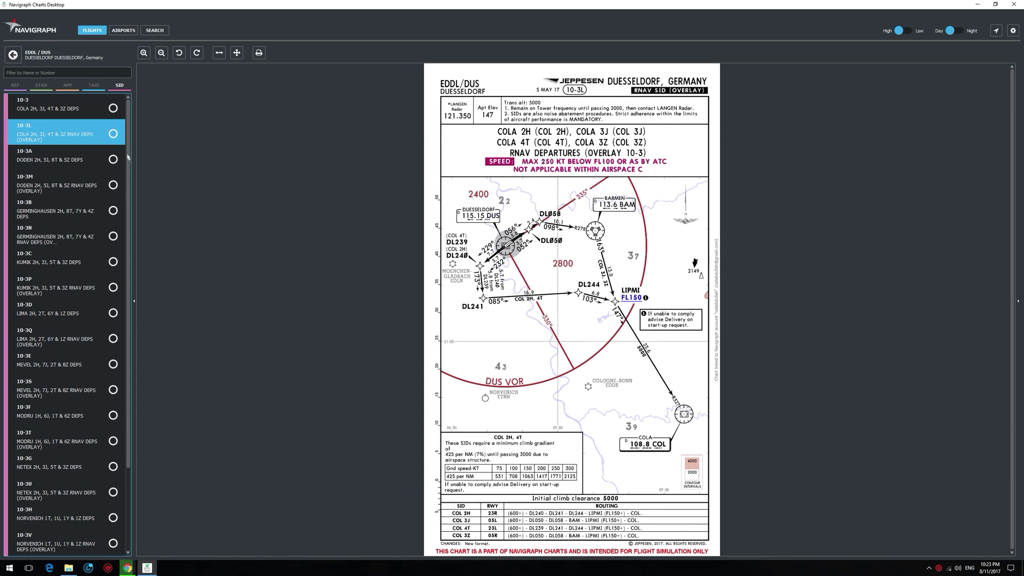
pyautogui.click(57, 73)
pyautogui.click(13, 54)
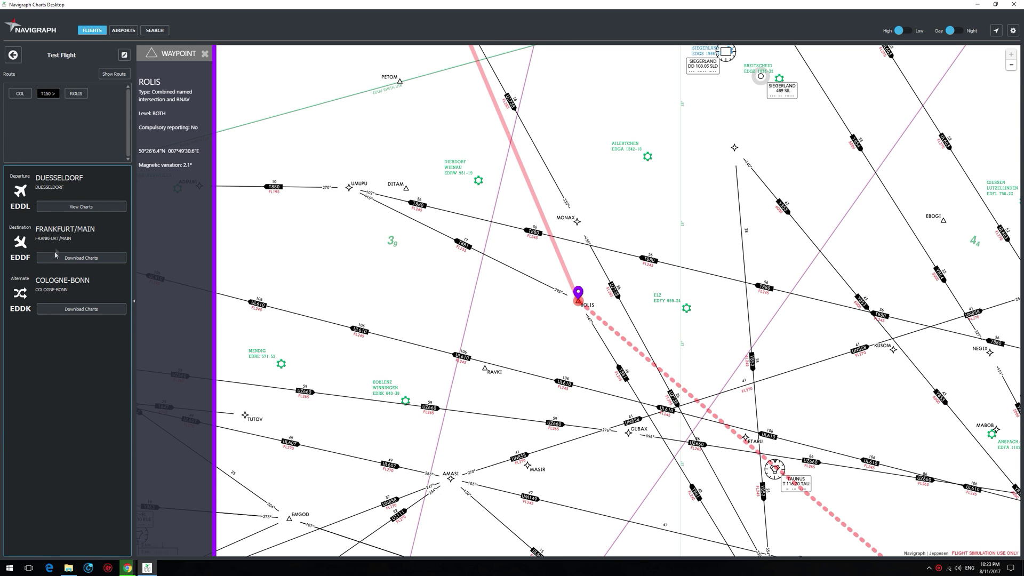
# Step: Download the charts for the FRANKFURT/MAIN destination airport
pyautogui.click(72, 260)
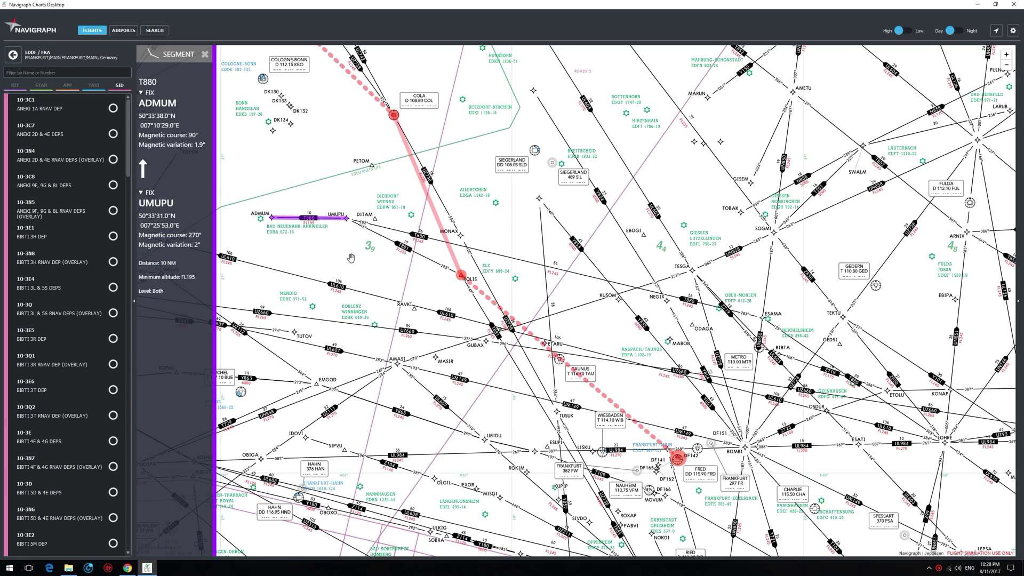
# Step: Search 'sim' from Start to launch Navigraph Simlink, and dismiss the already-running notice
pyautogui.rightClick(9, 568)
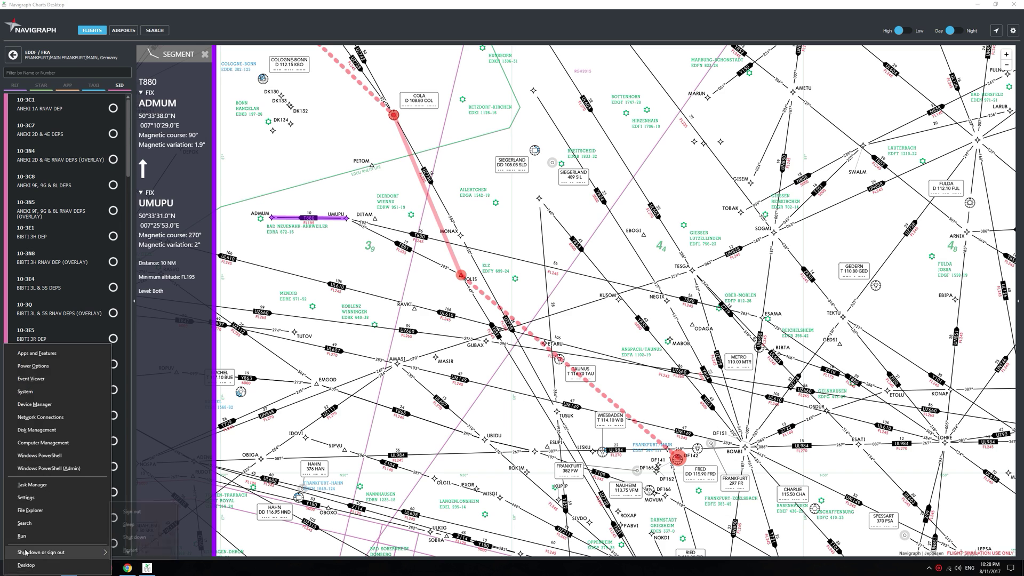
pyautogui.click(41, 523)
pyautogui.write('sim')
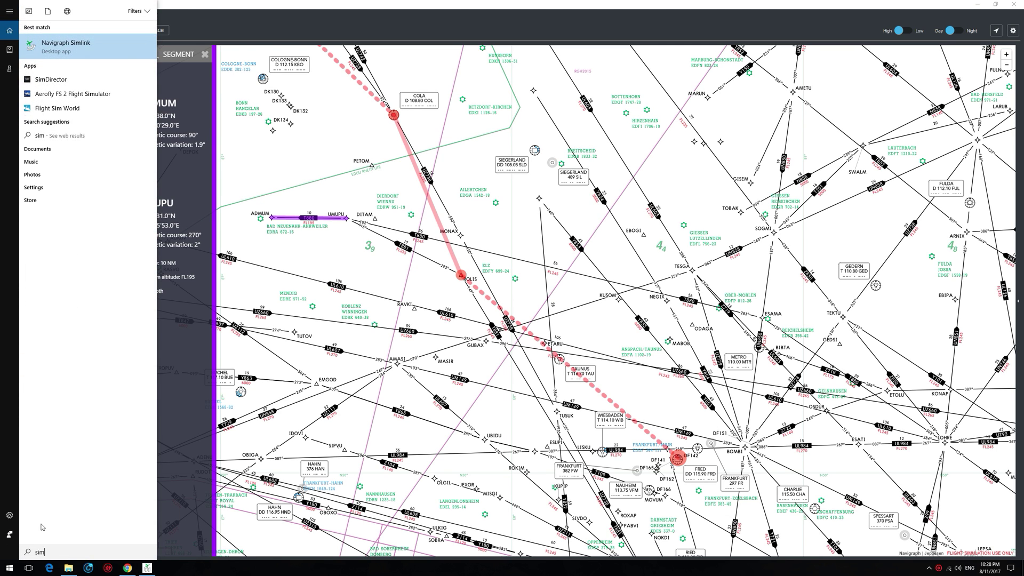
pyautogui.click(81, 43)
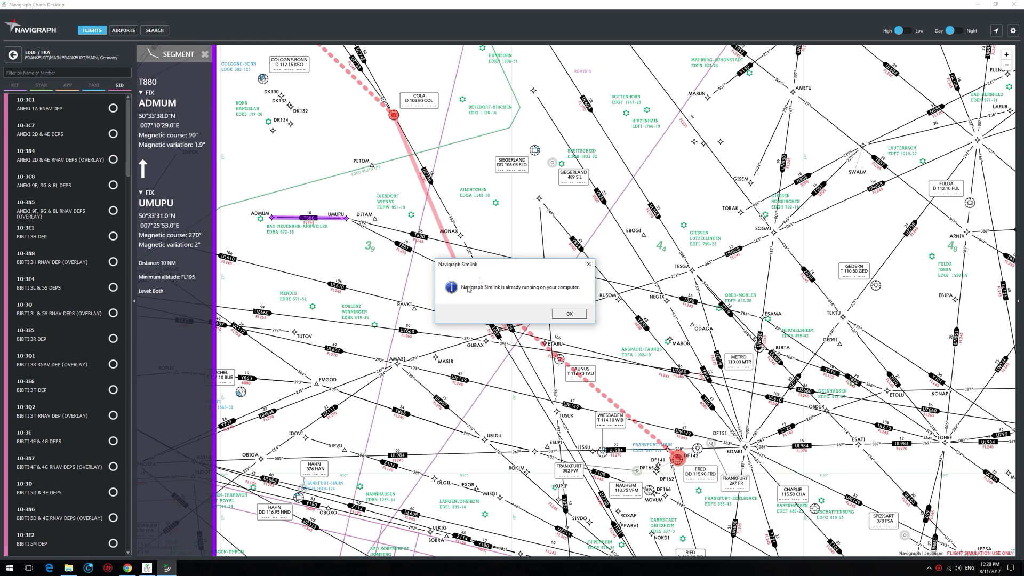
pyautogui.click(569, 314)
# Step: Open Simlink's Plugin Settings from the system tray icon and approve the UAC prompt
pyautogui.click(930, 568)
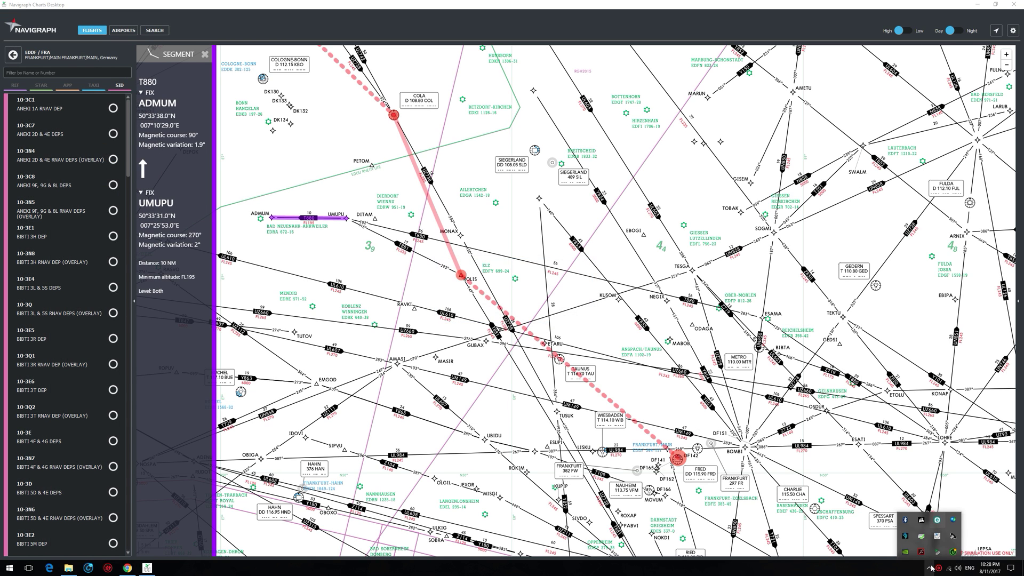
pyautogui.rightClick(937, 552)
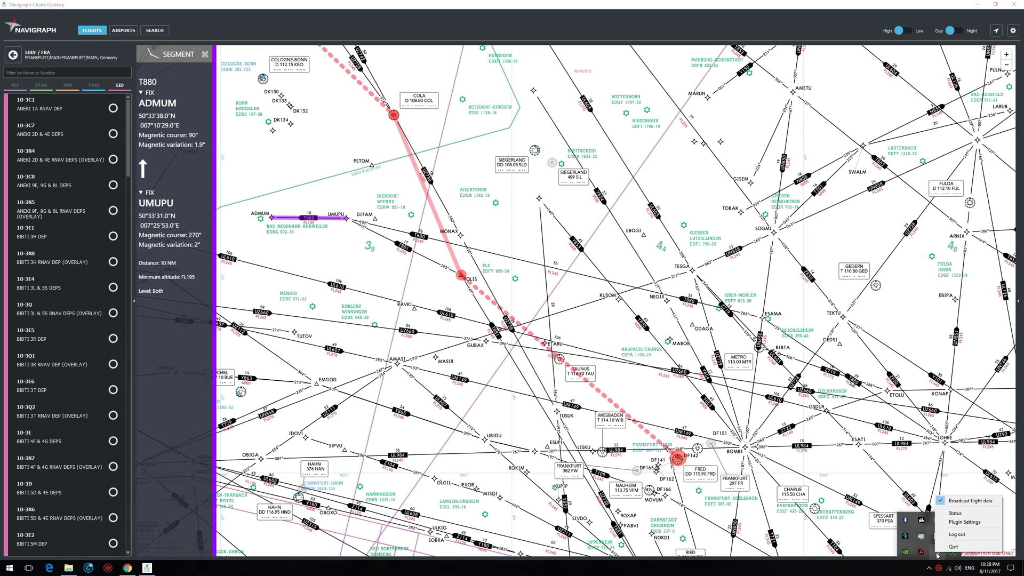
pyautogui.click(963, 521)
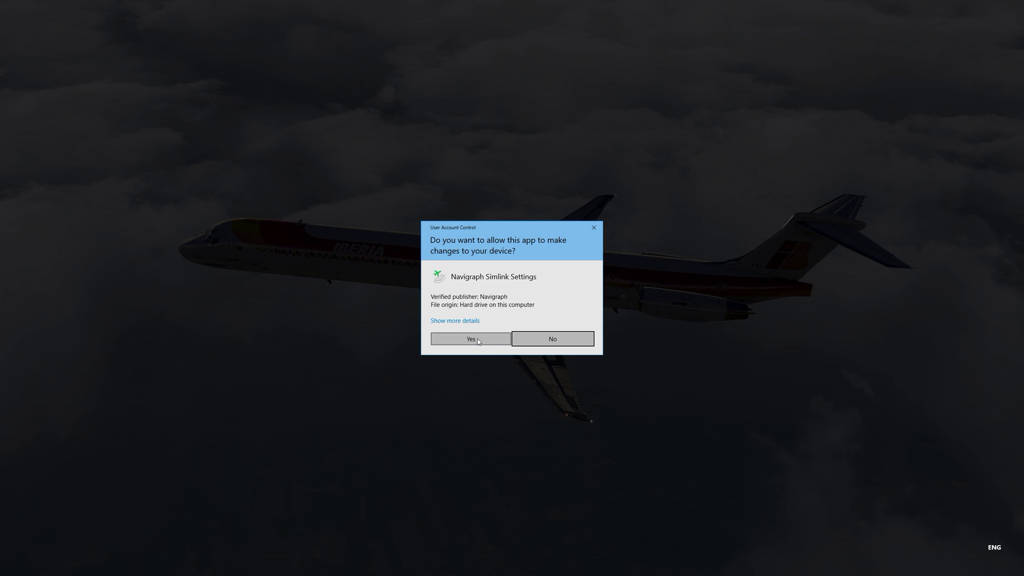
pyautogui.click(472, 338)
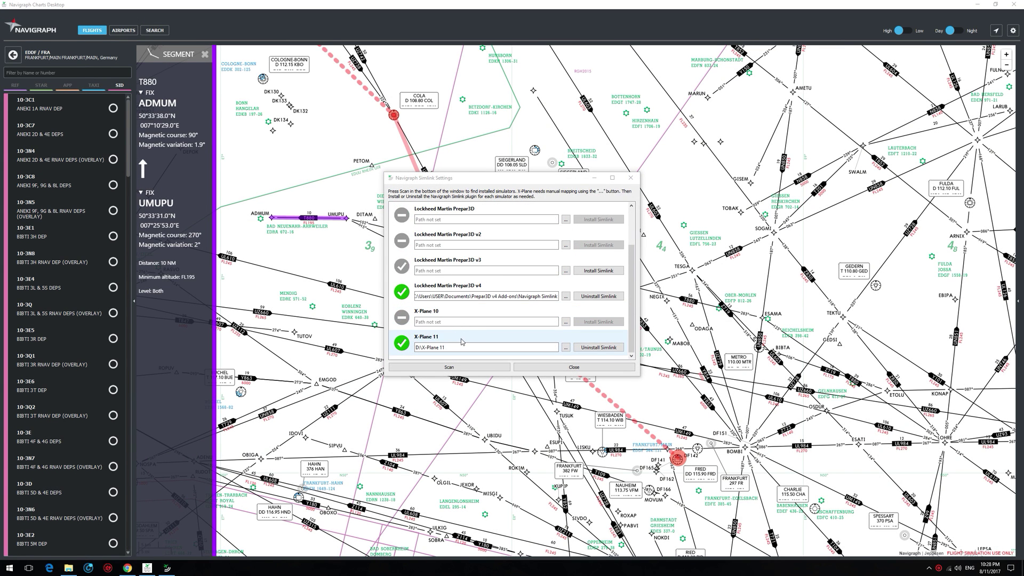
pyautogui.click(417, 345)
pyautogui.click(565, 348)
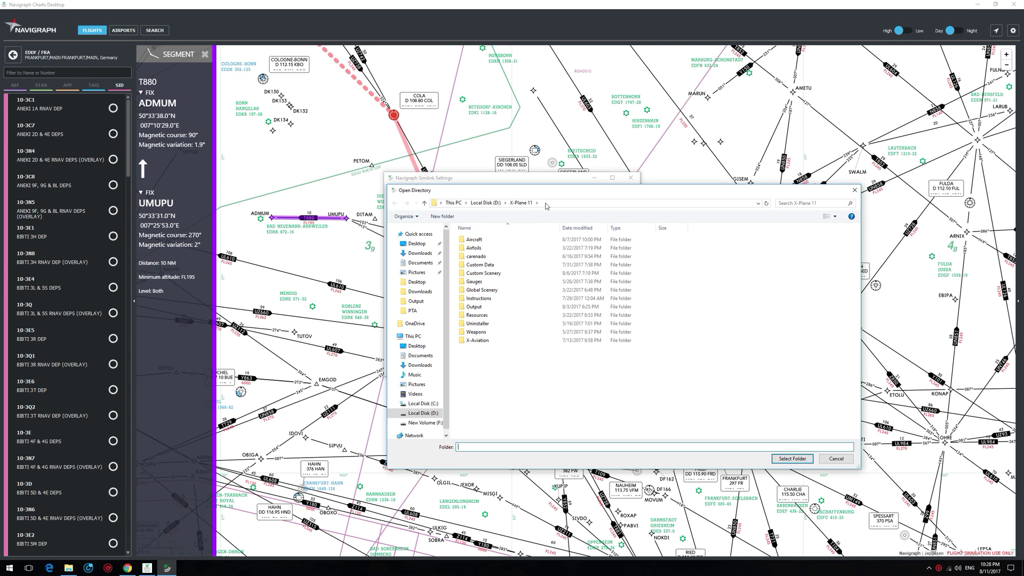
pyautogui.click(835, 459)
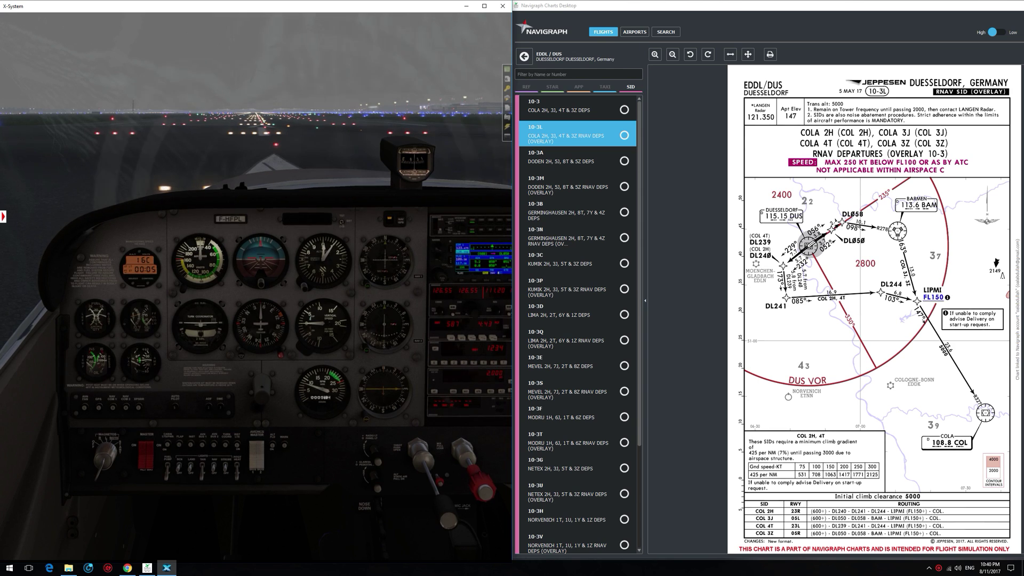
# Step: Load the COL3Z departure into the GPS 430 flight plan through the PROC page
pyautogui.click(478, 253)
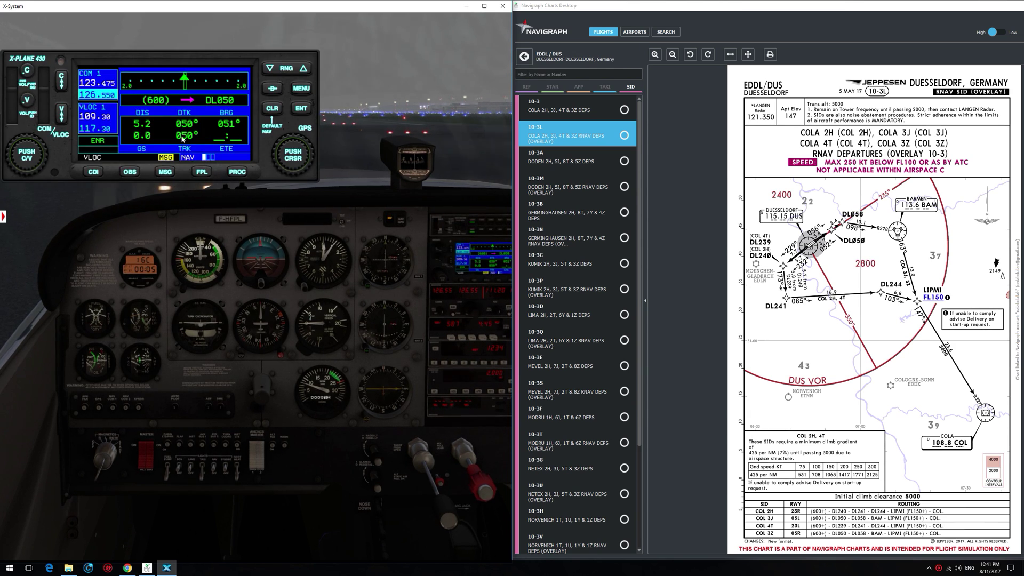
pyautogui.click(233, 171)
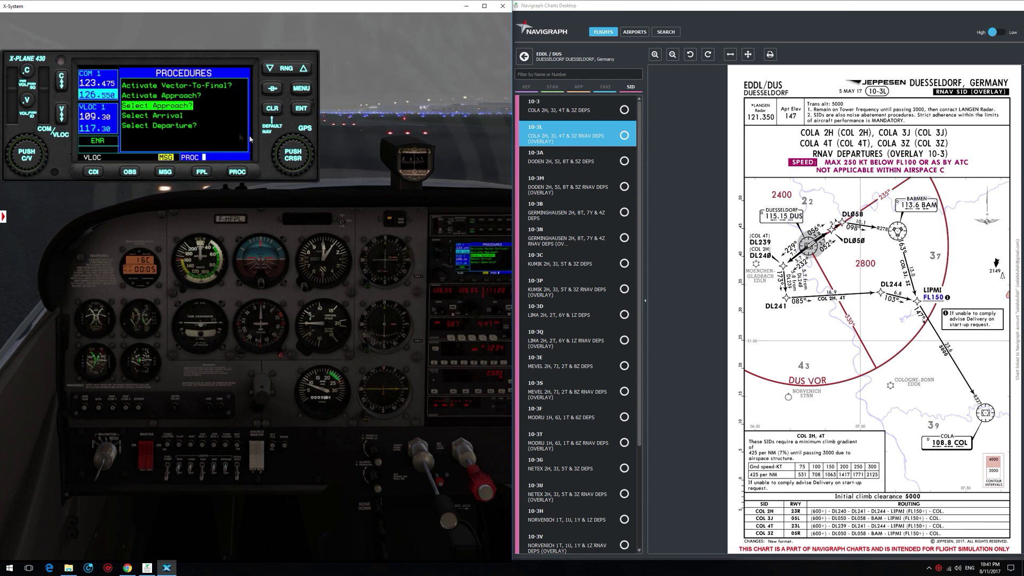
pyautogui.scroll(1, 309, 155)
pyautogui.scroll(-3, 304, 153)
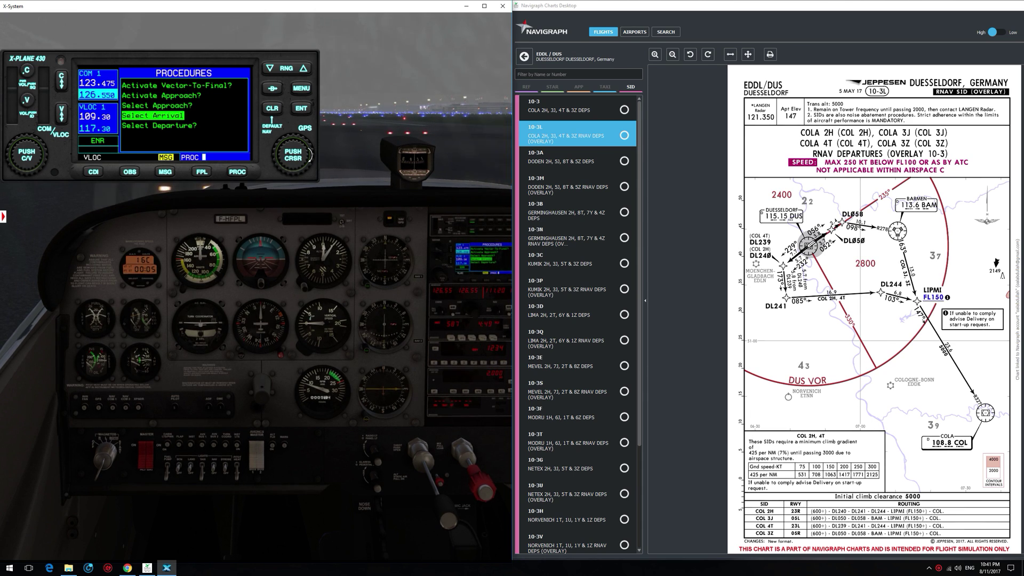
pyautogui.click(298, 109)
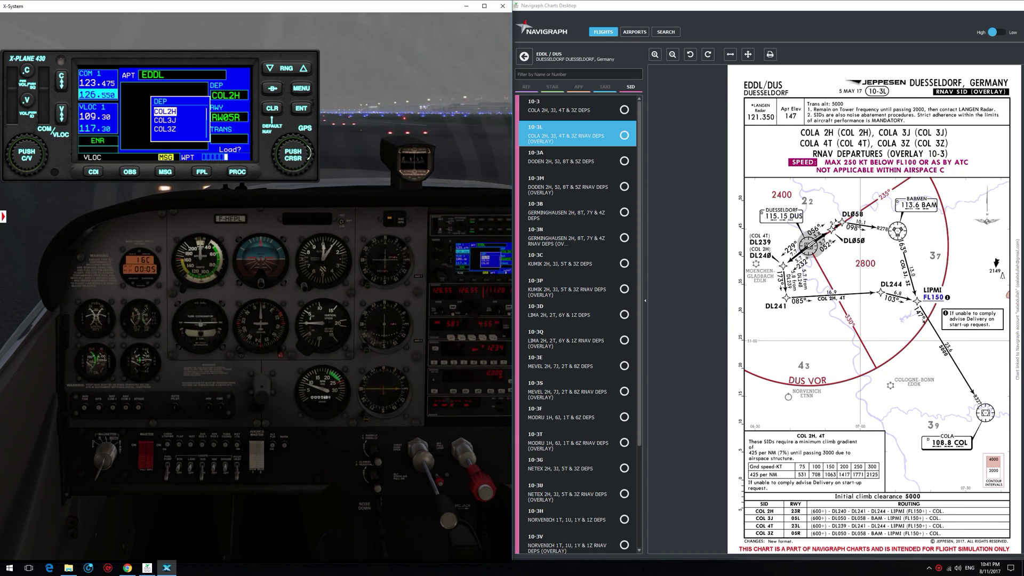
pyautogui.scroll(-2, 309, 153)
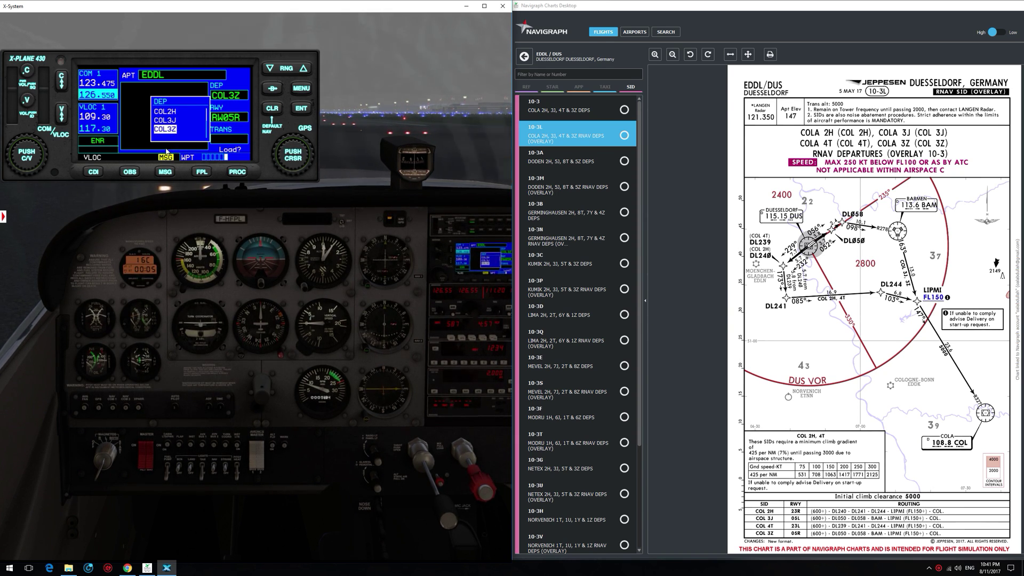
pyautogui.press('Return')
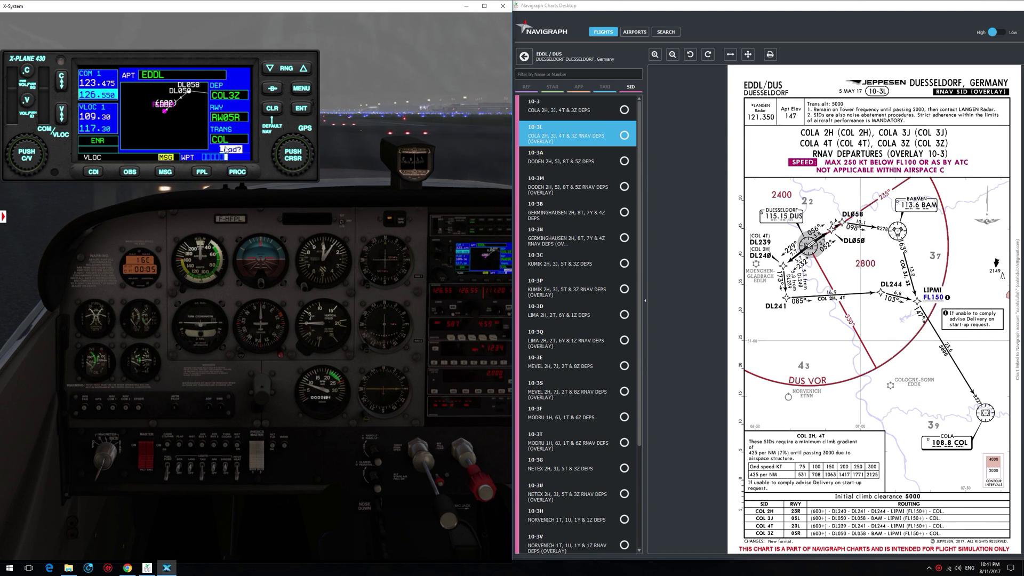
pyautogui.click(299, 110)
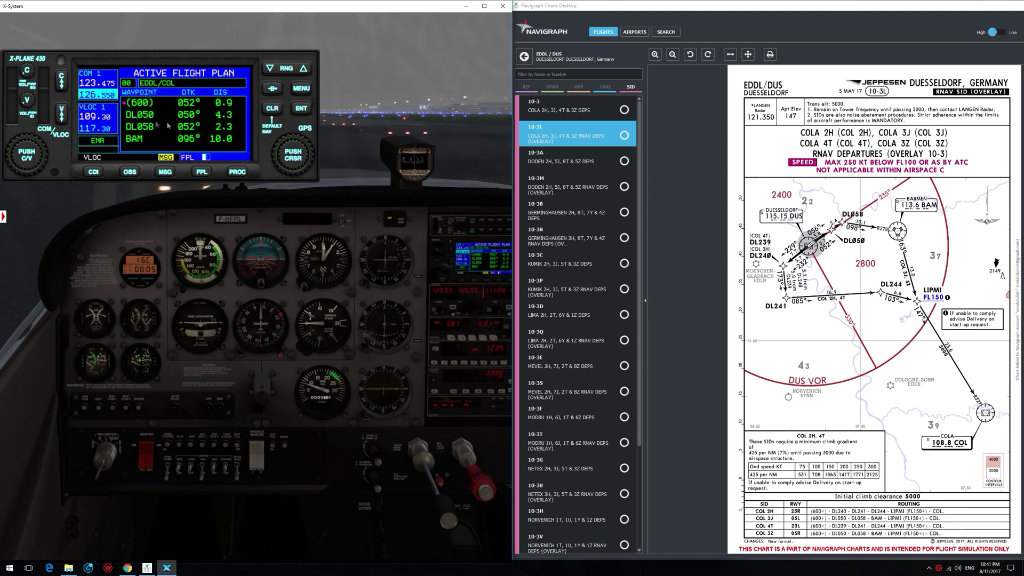
# Step: Check the DL050–DL058–BAM route on the flight plan and moving map, then close the GPS
pyautogui.click(203, 170)
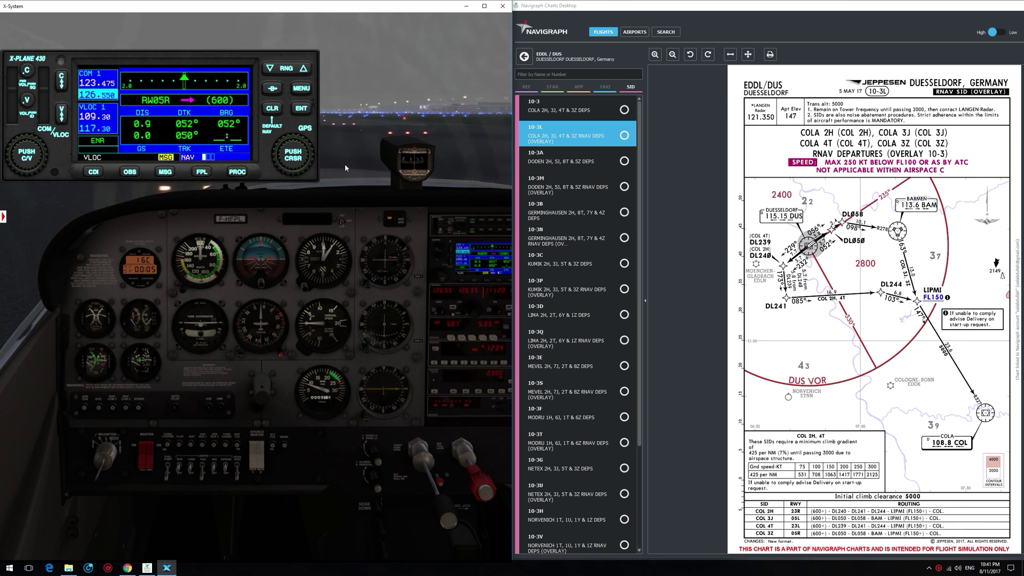
pyautogui.click(303, 154)
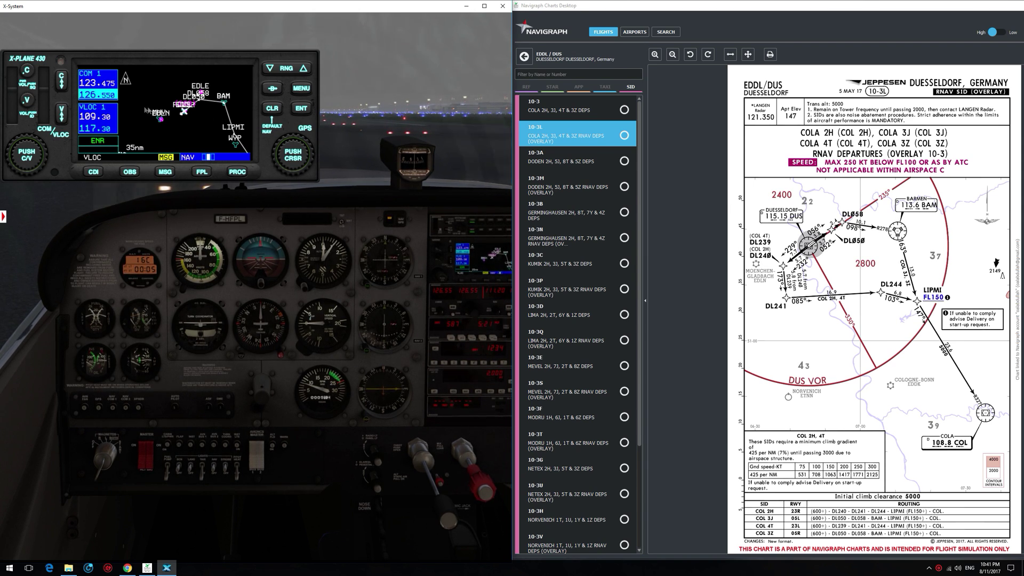
pyautogui.click(201, 172)
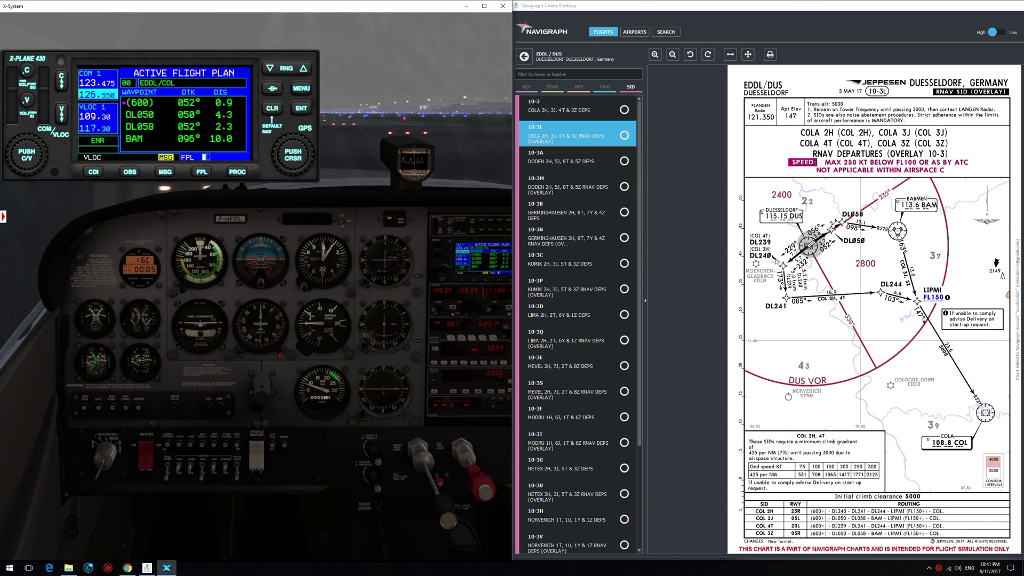
pyautogui.click(466, 260)
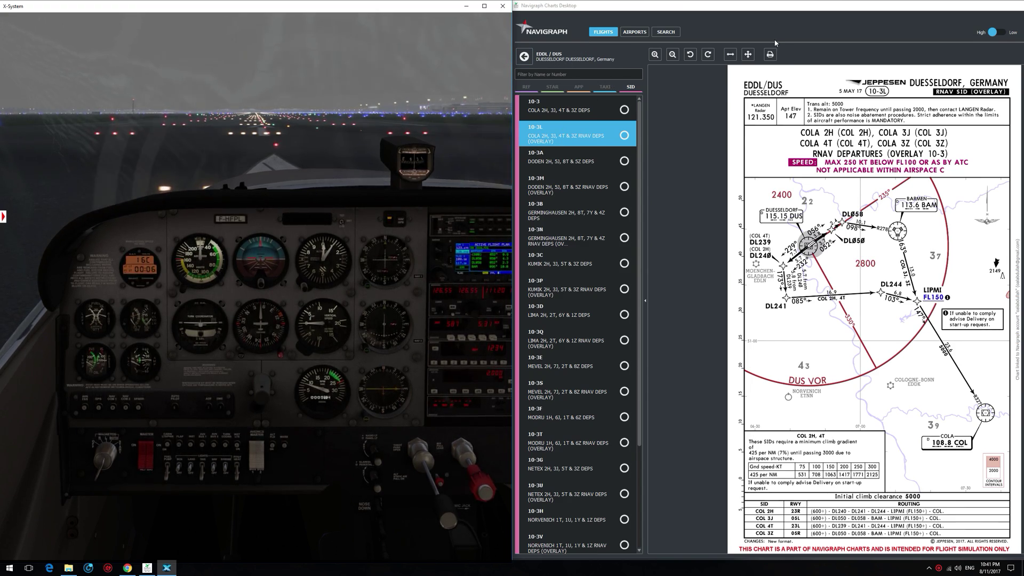
# Step: Slide the Navigraph window left, bring X-Plane to the front and push the mixture in
pyautogui.moveTo(915, 8); pyautogui.dragTo(813, 15)
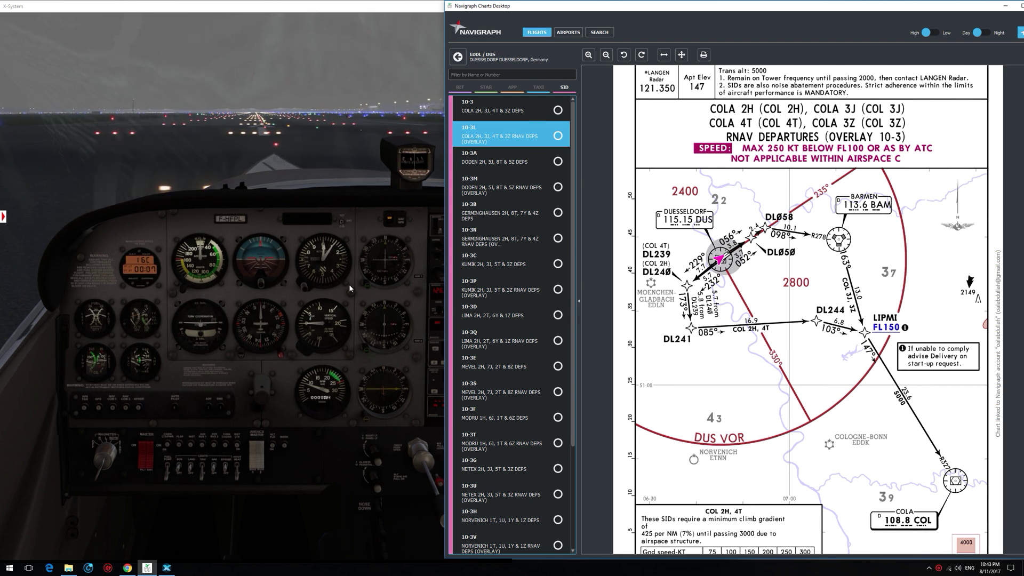
pyautogui.click(349, 288)
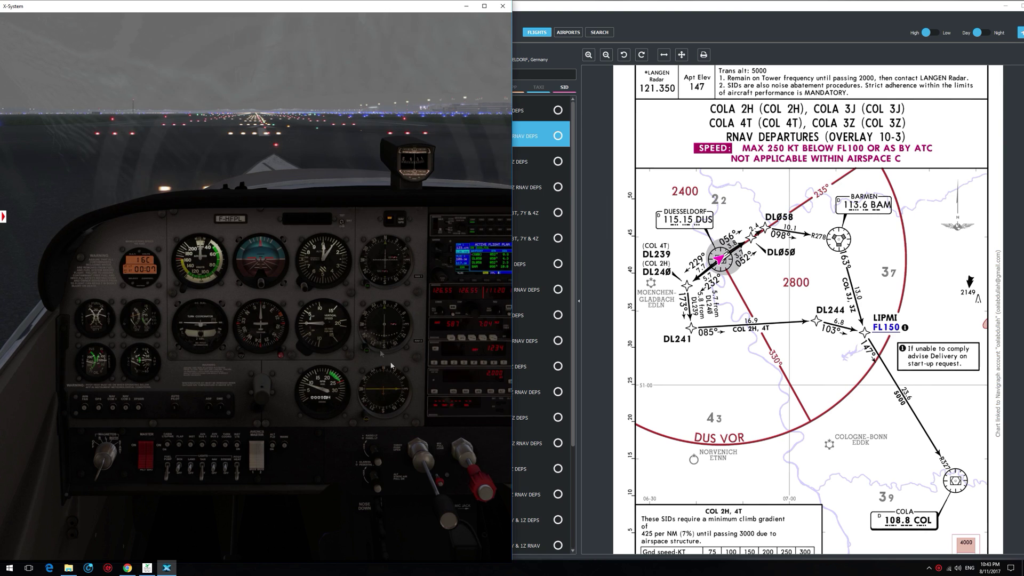
pyautogui.click(477, 481)
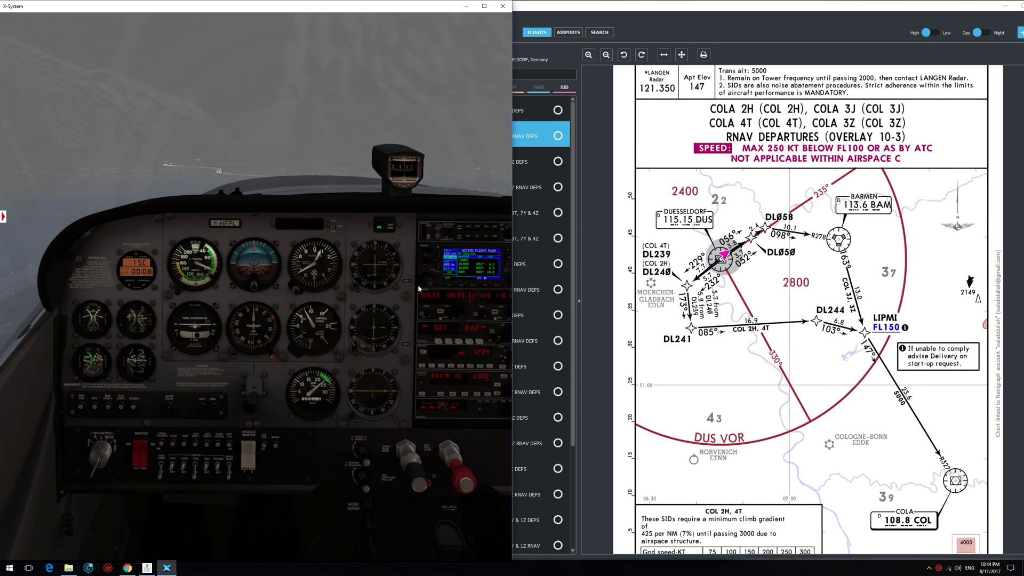
# Step: Run X-Plane at 2x ground speed with Ctrl+T and zoom the chart around DUS VOR
pyautogui.hotkey('ctrl', 't')
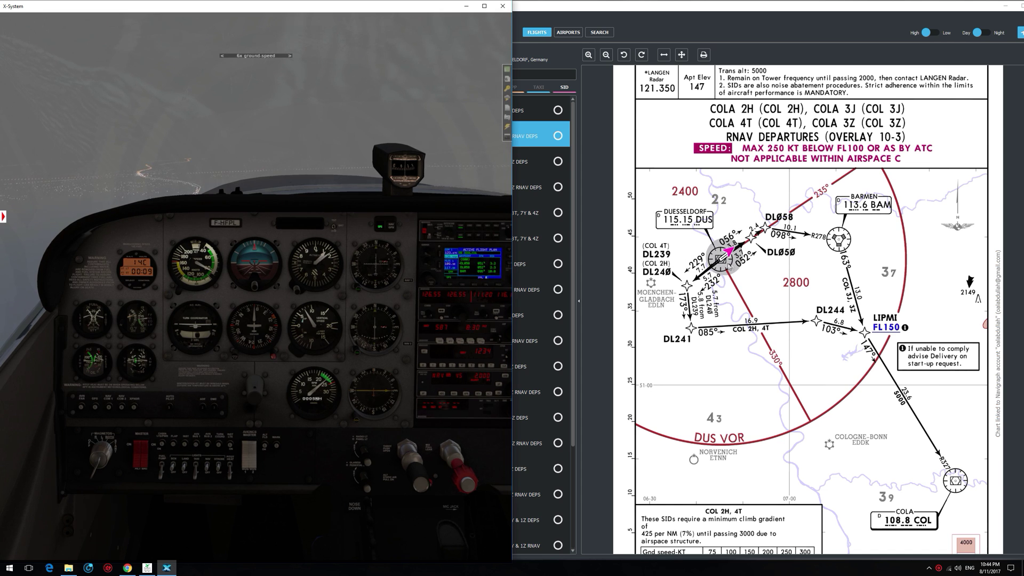
pyautogui.scroll(2, 726, 252)
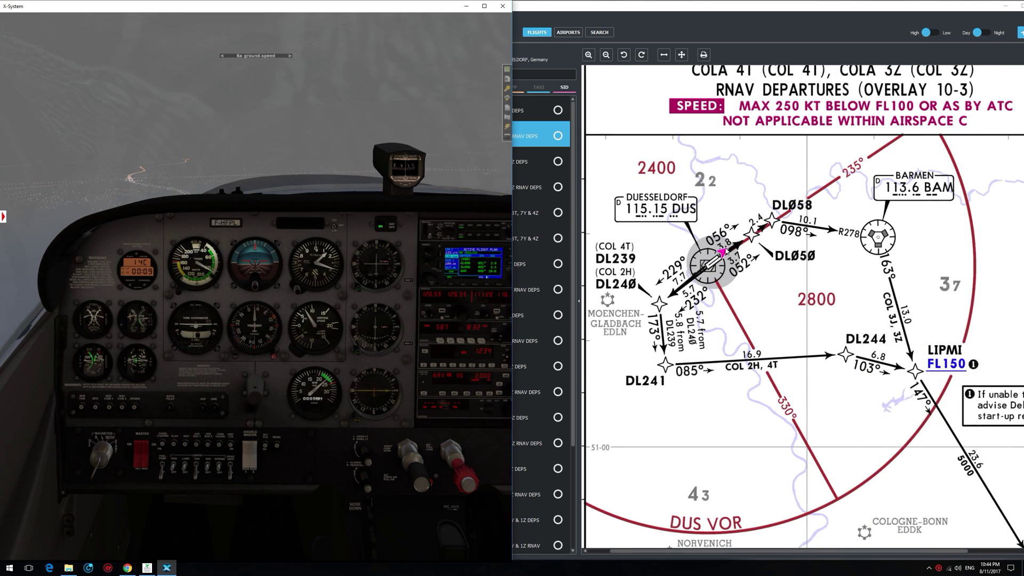